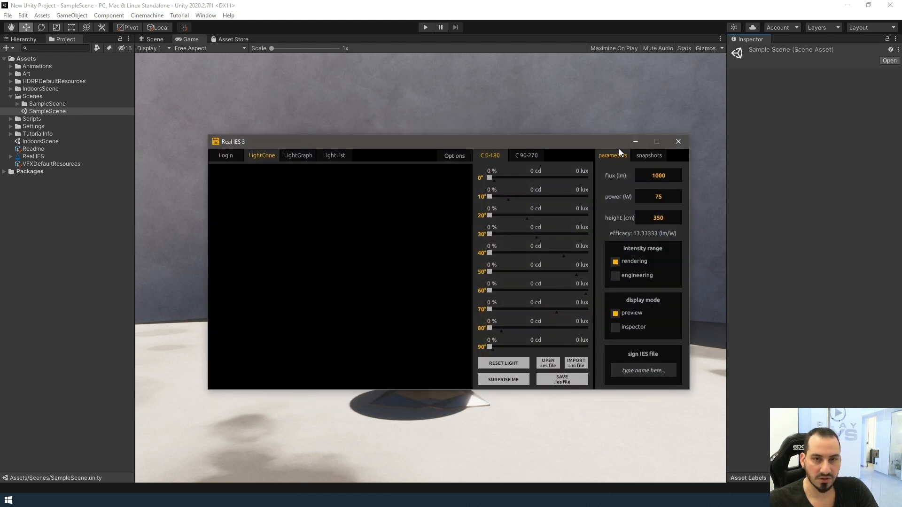
Open Real IES.ies from the project's Assets folder in Real IES 3 to examine its light cone
click(547, 363)
click(322, 296)
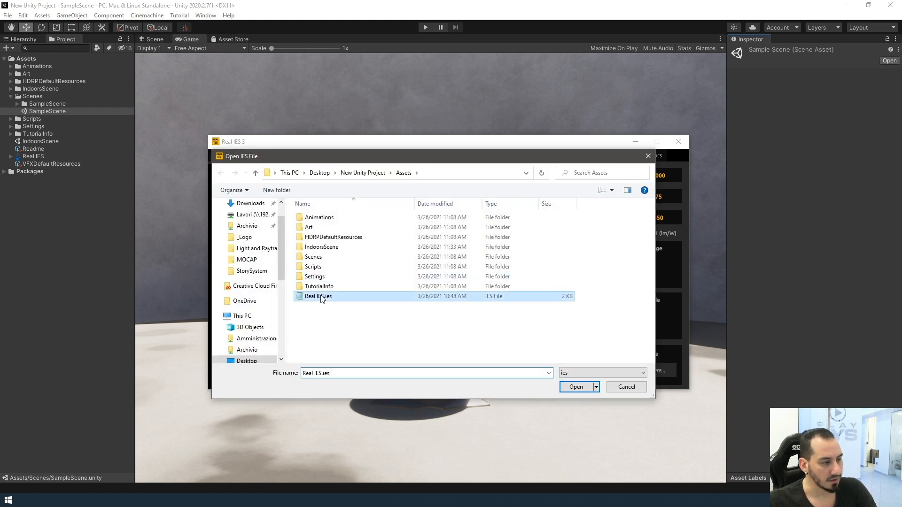
click(576, 386)
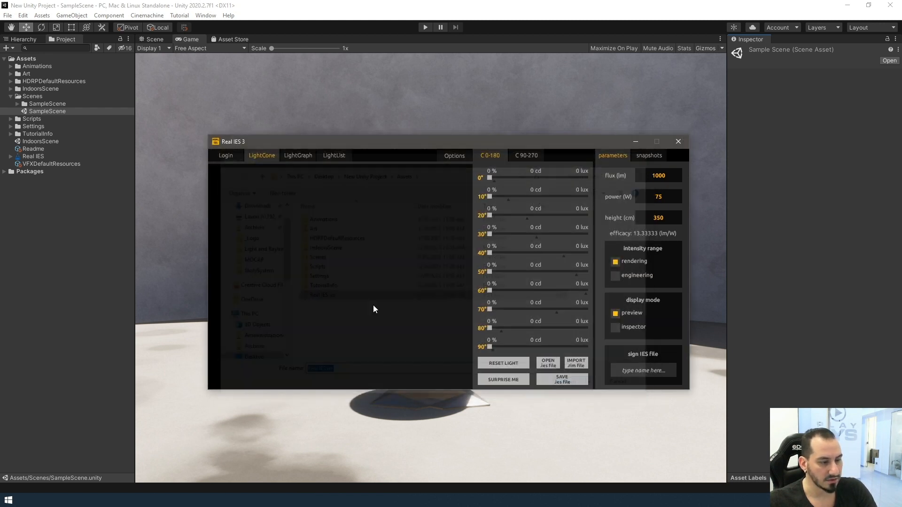
drag(232, 142, 237, 142)
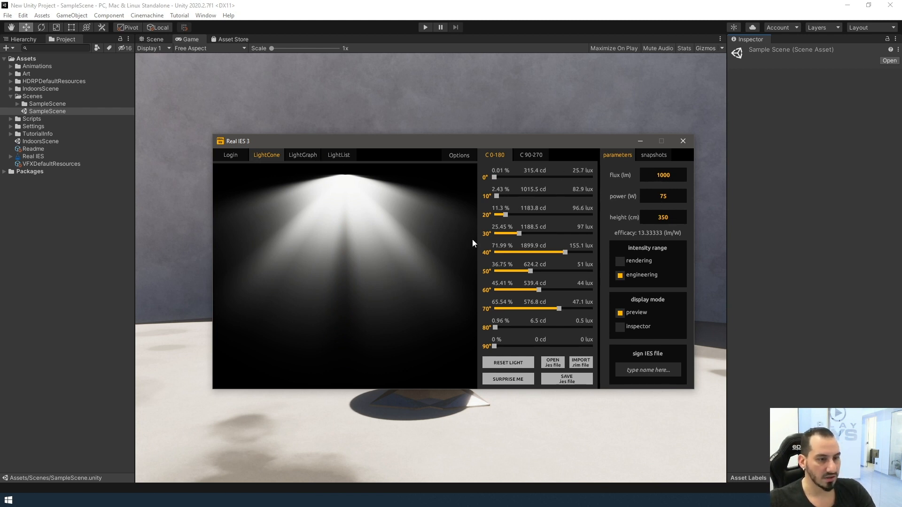
click(640, 141)
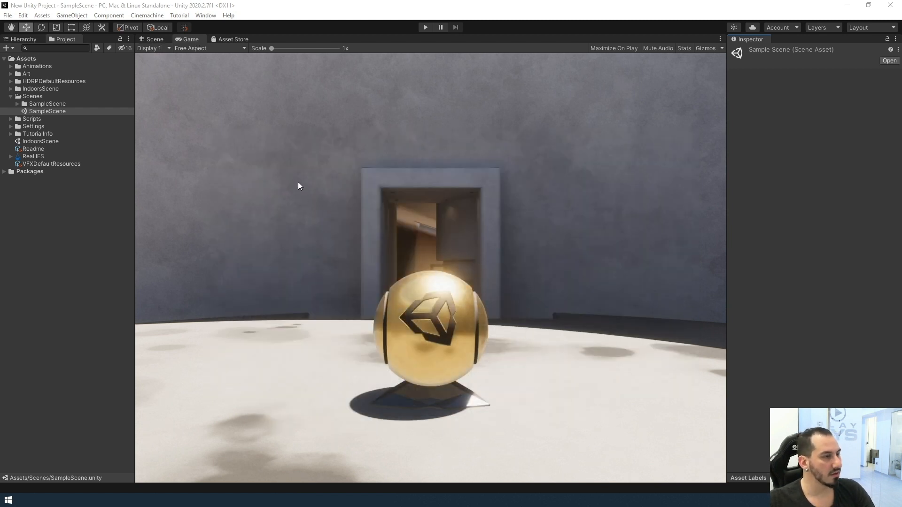
In Unity's Scene view, shrink the 3D gizmo icons and turn the gizmos off
click(154, 38)
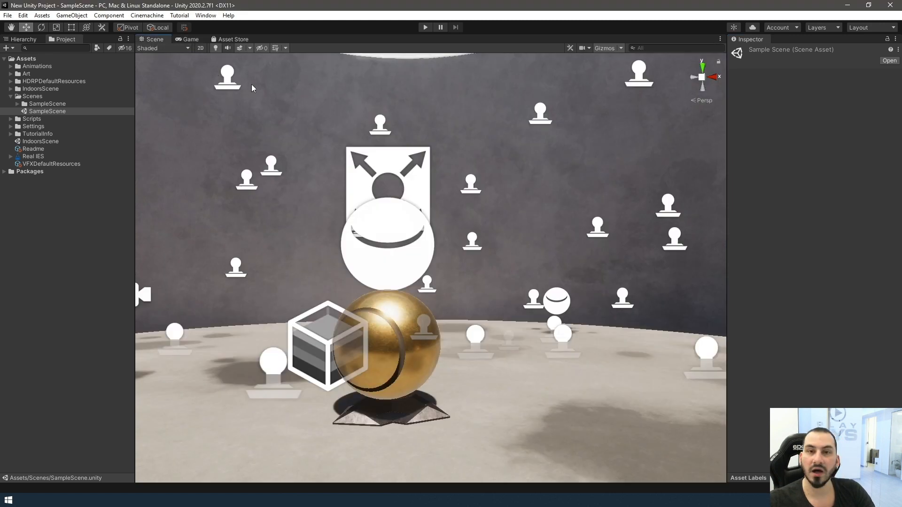
right_drag(448, 236, 480, 244)
key(d)
key(w)
key(a)
key(d)
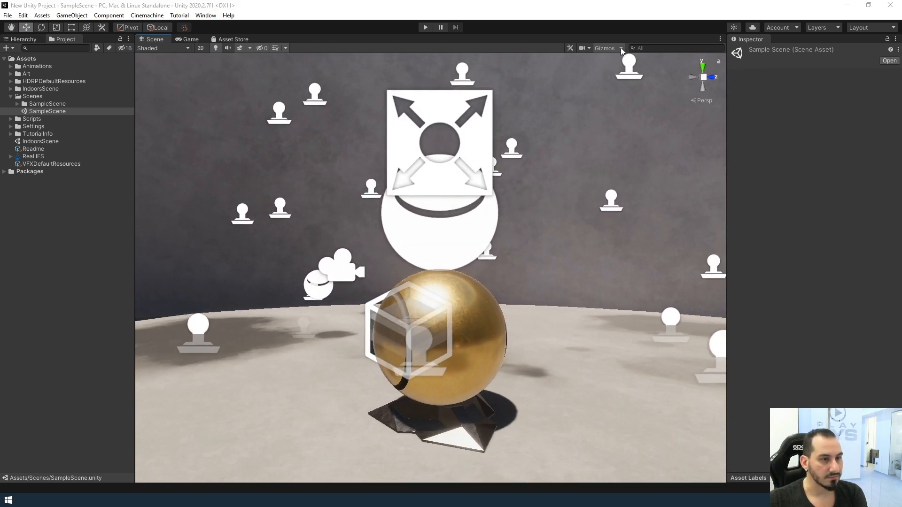
click(620, 48)
mouse_move(697, 61)
mouse_down()
mouse_move(678, 61)
mouse_move(690, 64)
mouse_up()
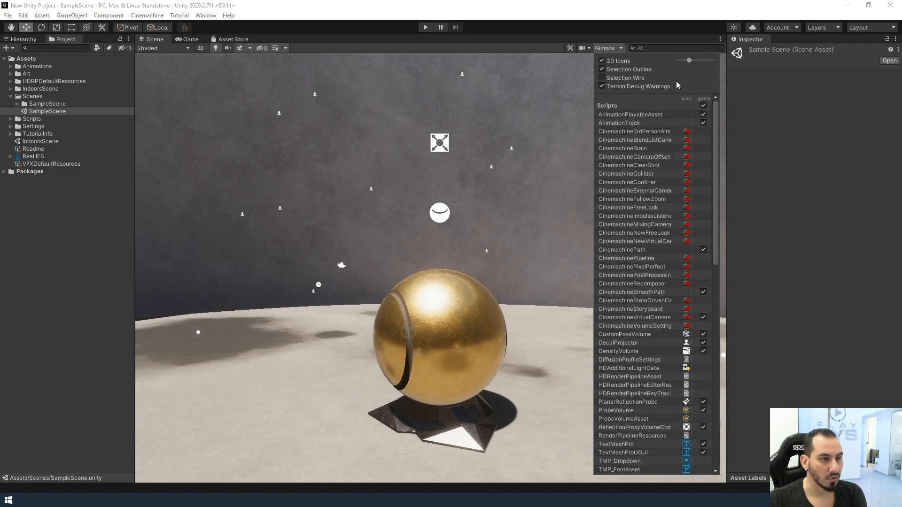
click(604, 48)
Navigate through the building into the indoor room and view the track spotlight above the wooden counter with the potted plant
right_drag(566, 207, 478, 314)
key(d)
key(w)
key(w)
key(w)
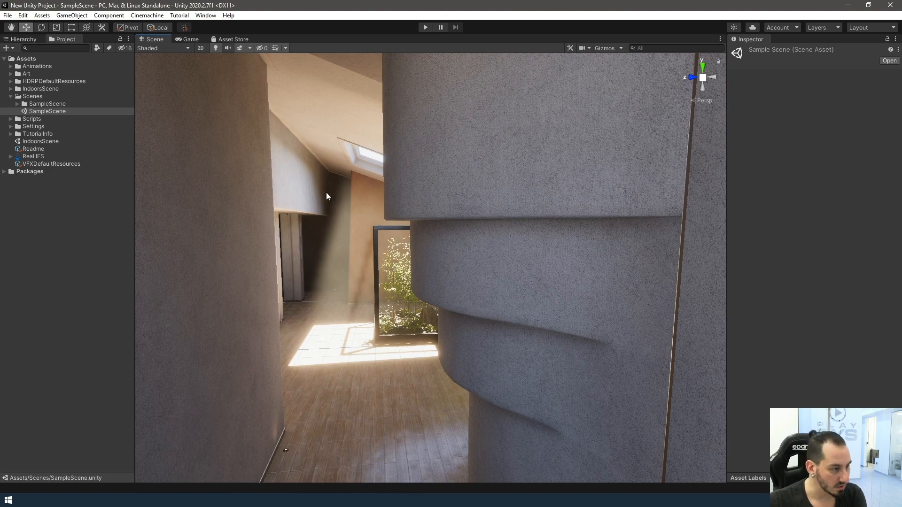
right_drag(569, 198, 392, 207)
key(s)
key(w)
right_drag(545, 404, 484, 305)
scroll(523, 288, up, 5)
scroll(525, 291, up, 10)
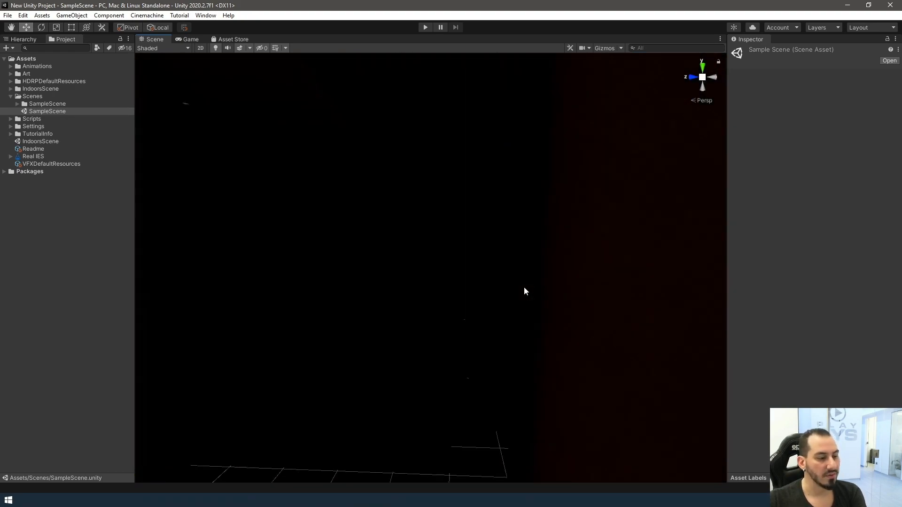
scroll(517, 270, up, 8)
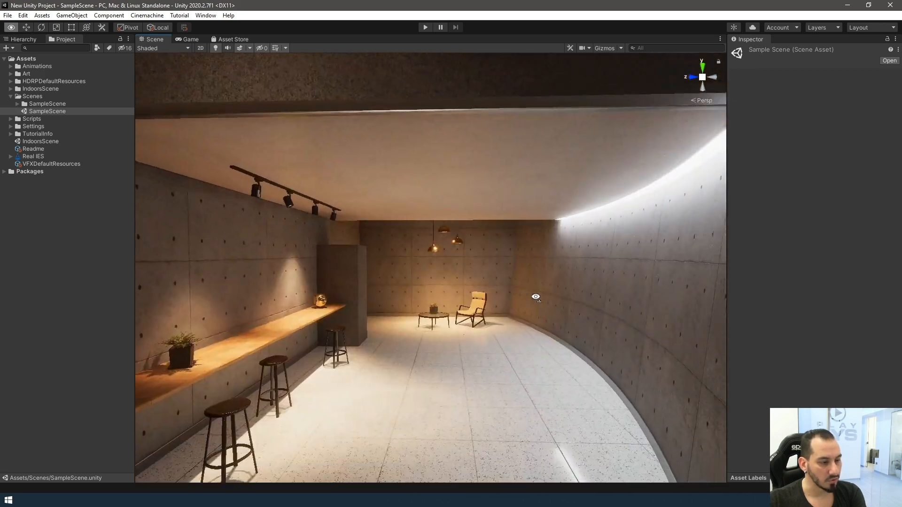
right_drag(538, 297, 455, 205)
key(a)
key(w)
key(d)
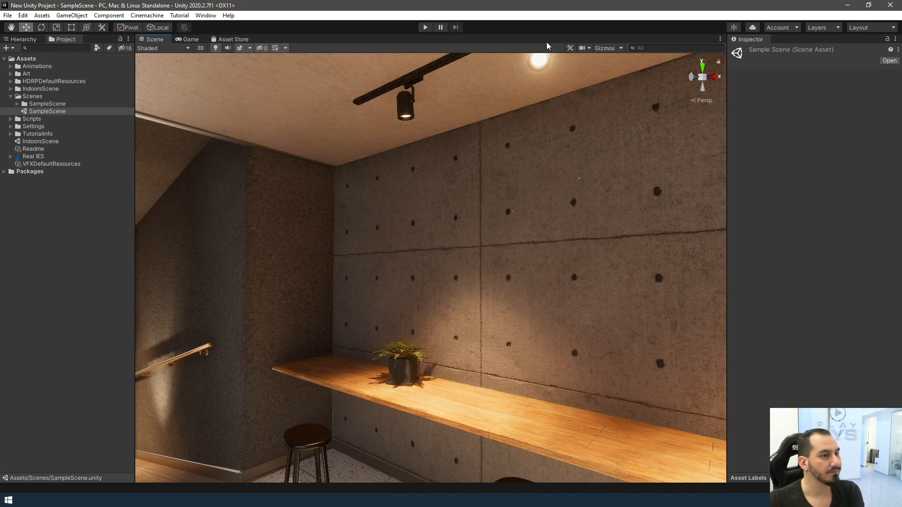
Turn the gizmos back on and select the Light_Spot_1600lm light inside the track spotlight above the plant
click(606, 48)
click(407, 125)
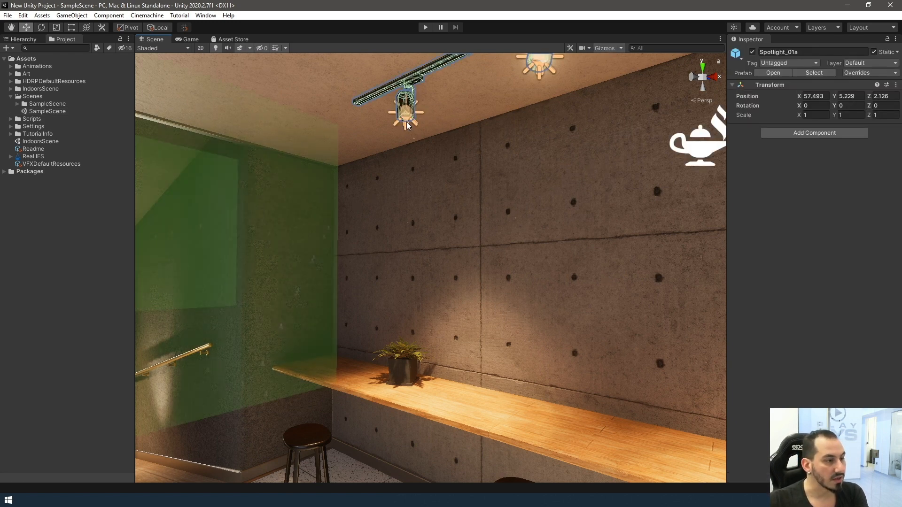
click(407, 123)
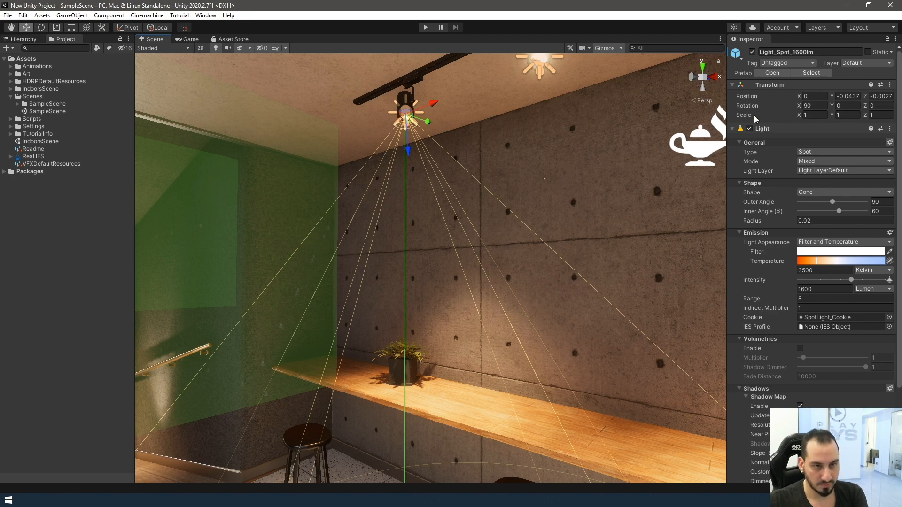
Move Light_Spot_1600lm out of its fixture toward the concrete wall, to a Z position of about 0.364
right_drag(603, 193, 474, 101)
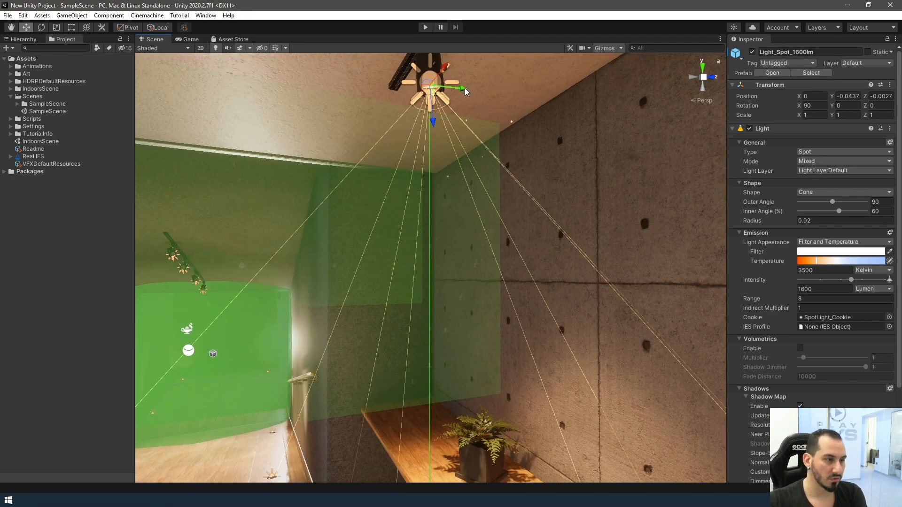
drag(465, 91, 519, 97)
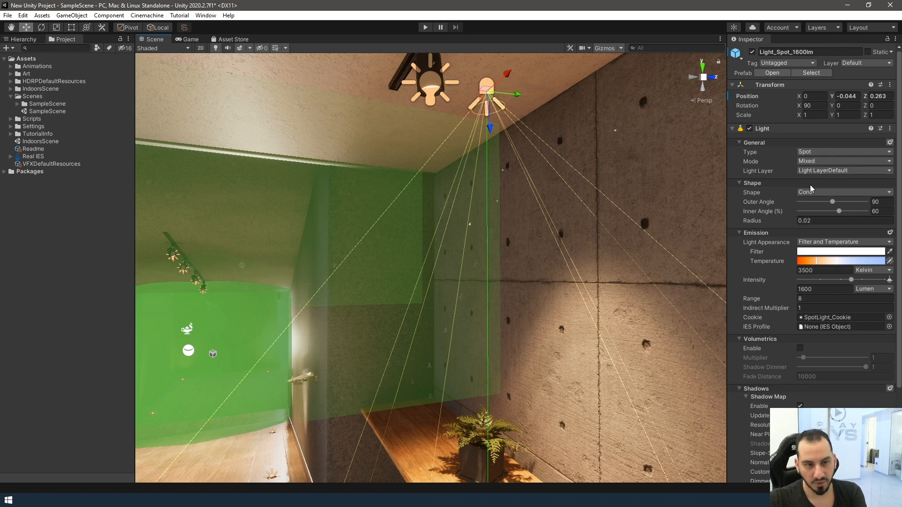
mouse_move(515, 97)
mouse_down()
mouse_move(543, 97)
mouse_move(508, 108)
mouse_move(450, 96)
mouse_move(440, 67)
mouse_move(464, 45)
mouse_move(514, 92)
mouse_up()
Try rotating Light_Spot_1600lm and undo the trial rotations
key(e)
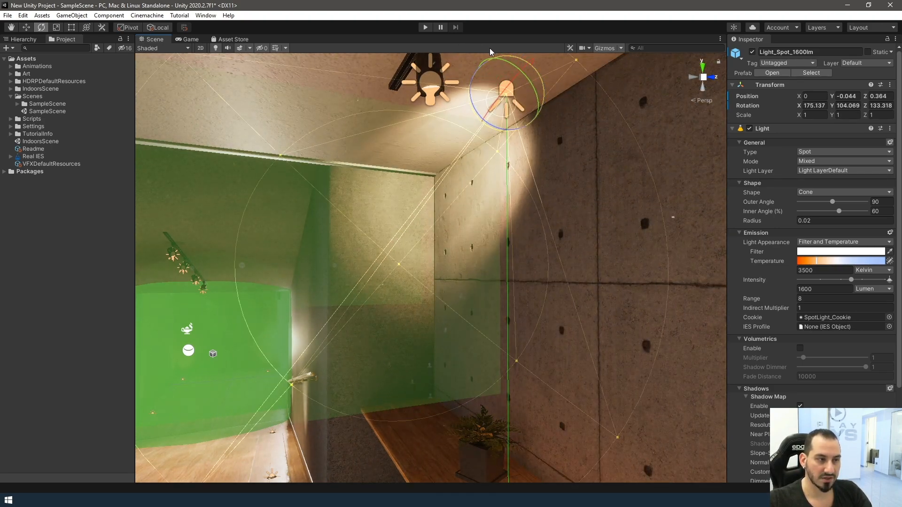
key(ctrl+z)
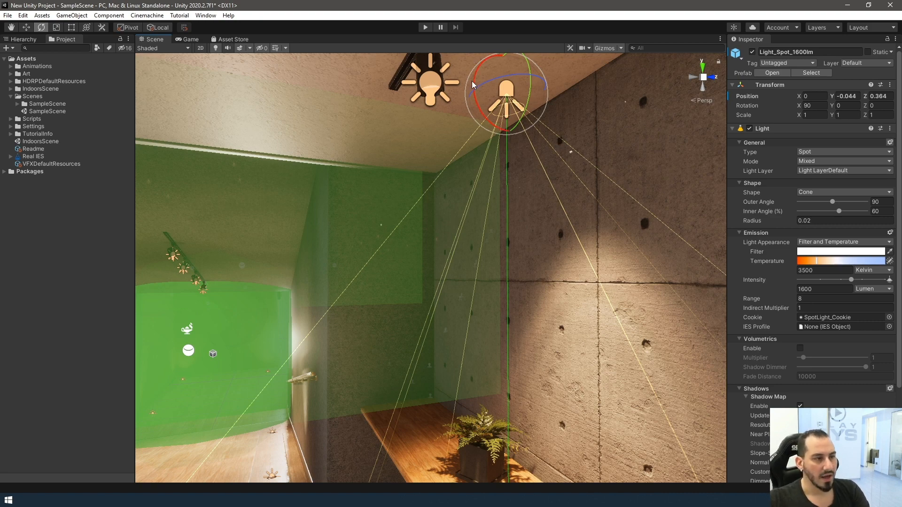
mouse_move(472, 81)
mouse_down()
mouse_move(474, 108)
mouse_move(475, 89)
mouse_up()
key(ctrl+z)
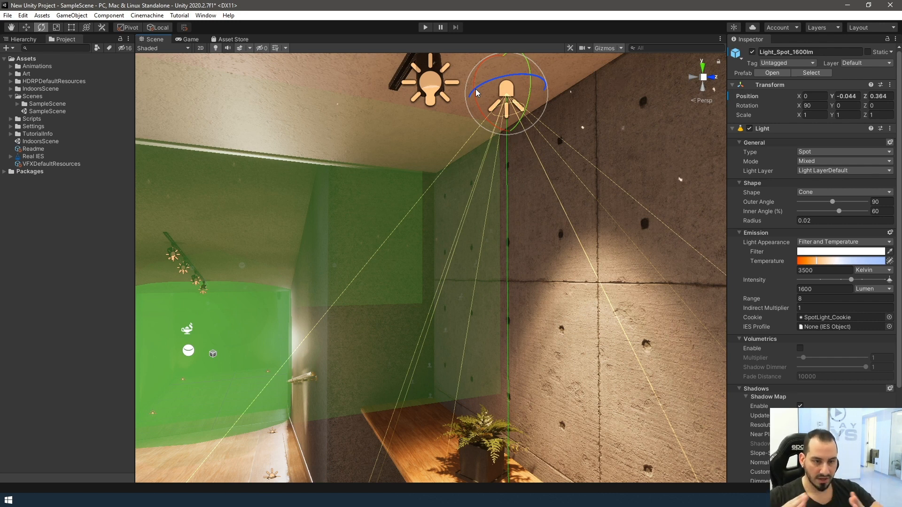
Set the spot light's Outer Angle to 60 and check its additional Emission properties
mouse_move(833, 204)
mouse_down()
mouse_move(810, 206)
mouse_move(834, 208)
mouse_move(821, 210)
mouse_up()
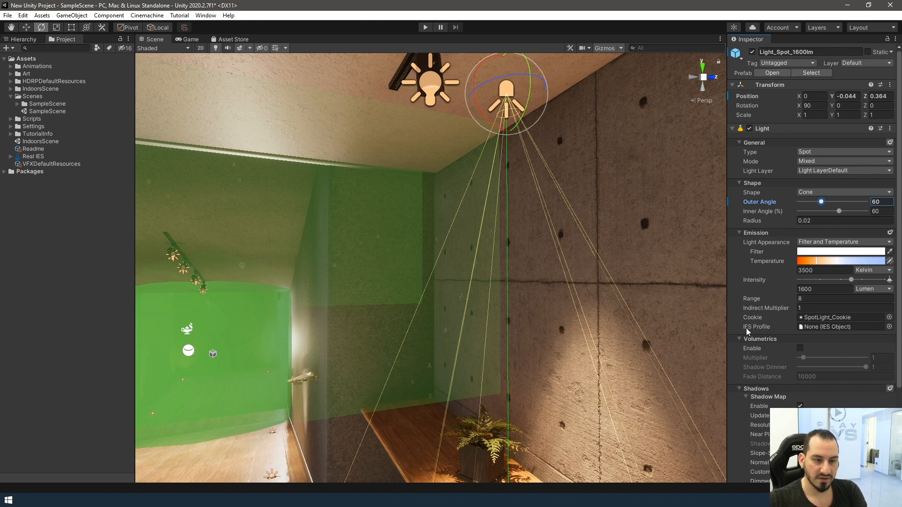
click(890, 232)
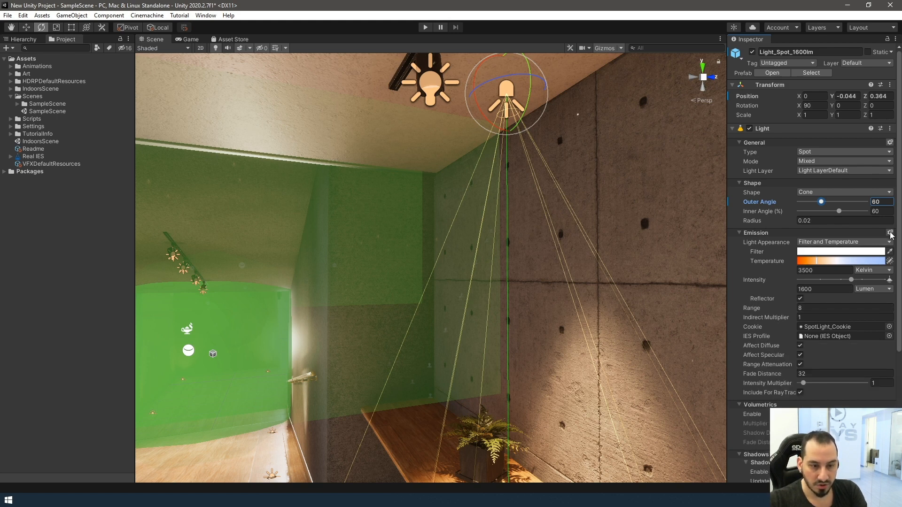
click(890, 233)
click(890, 233)
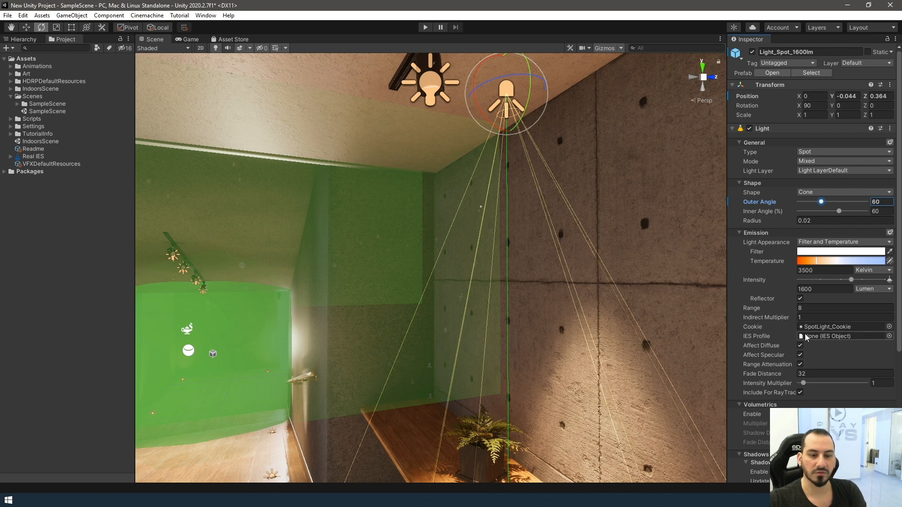
click(890, 233)
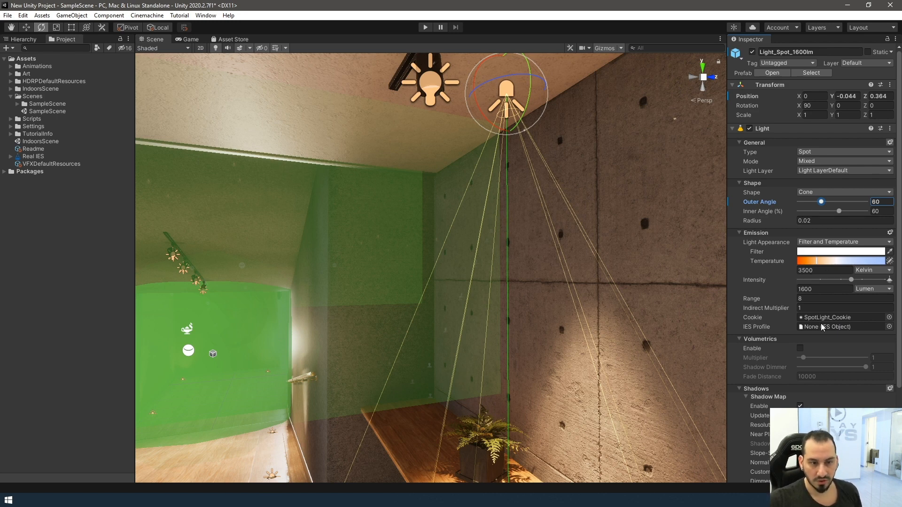
Examine the import settings of the Real IES asset, including the available IES Size options
click(31, 157)
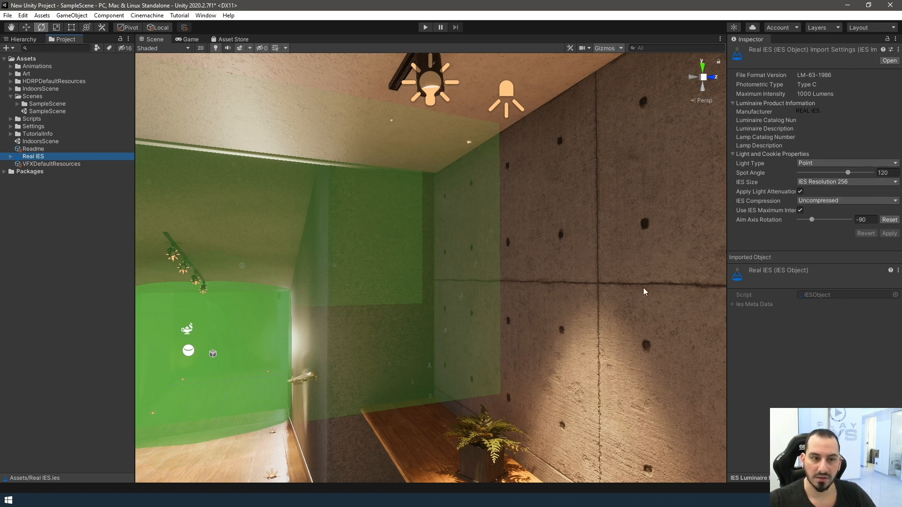
click(838, 183)
click(820, 369)
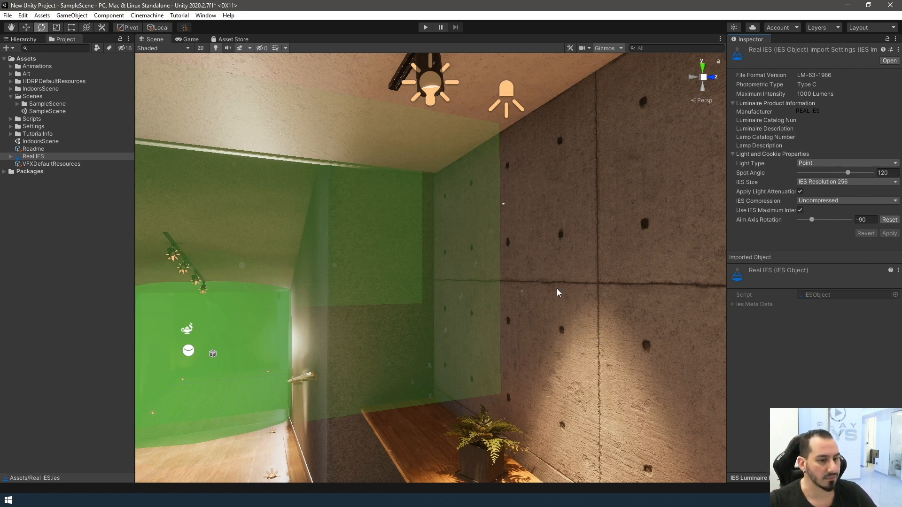
Examine the cubemap faces of Real IES-Cube-IES, a sub-asset of the Real IES asset
click(10, 158)
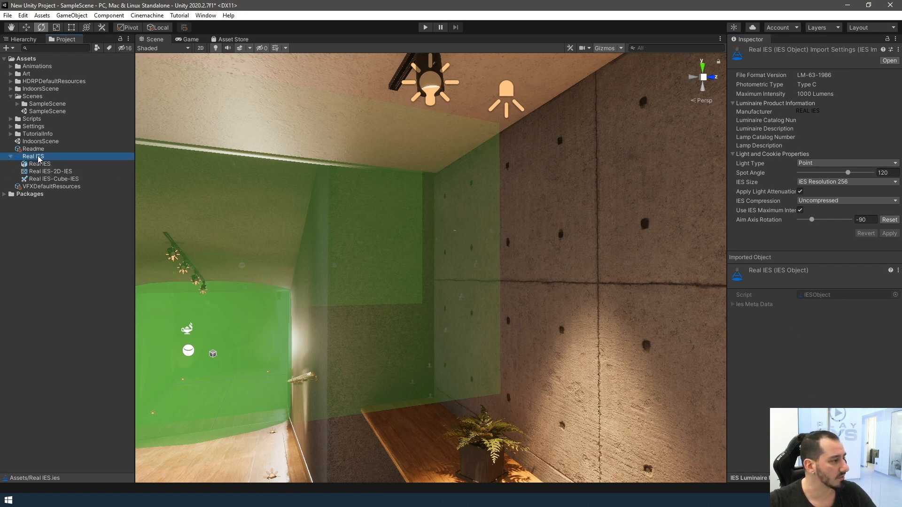
click(49, 179)
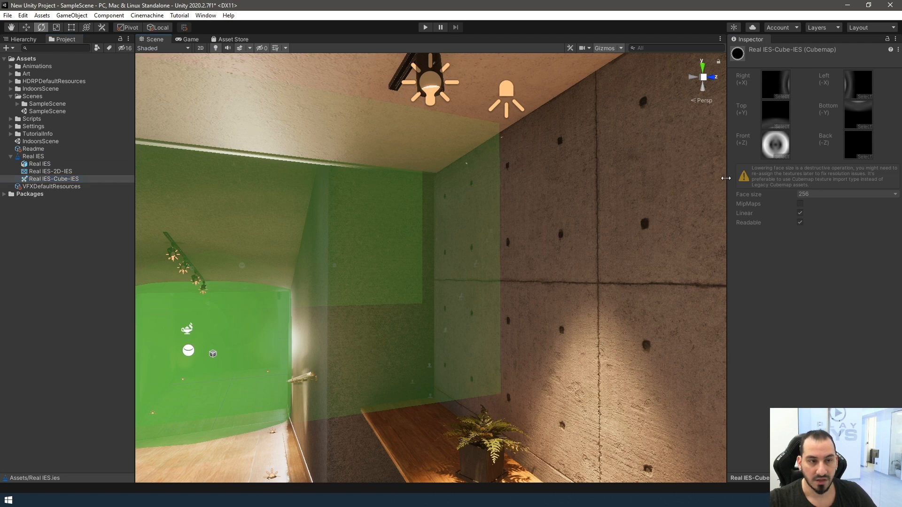
drag(726, 178, 617, 177)
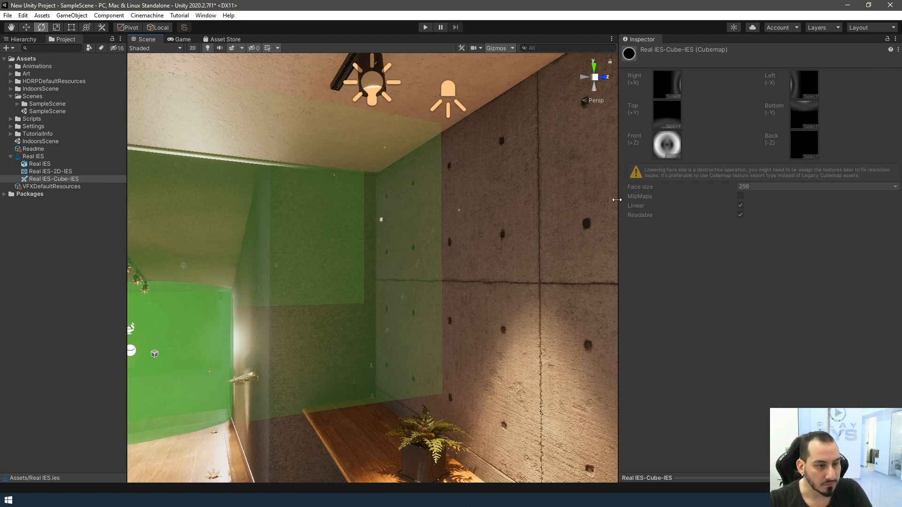
drag(617, 200, 710, 200)
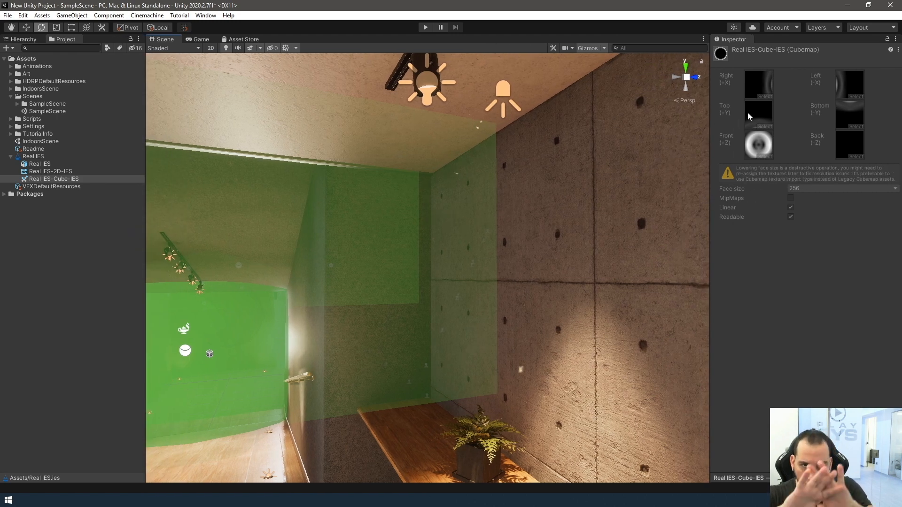
click(10, 157)
Assign the Real IES asset as the IES Profile of Light_Spot_1600lm and frame the light for inspection
click(506, 90)
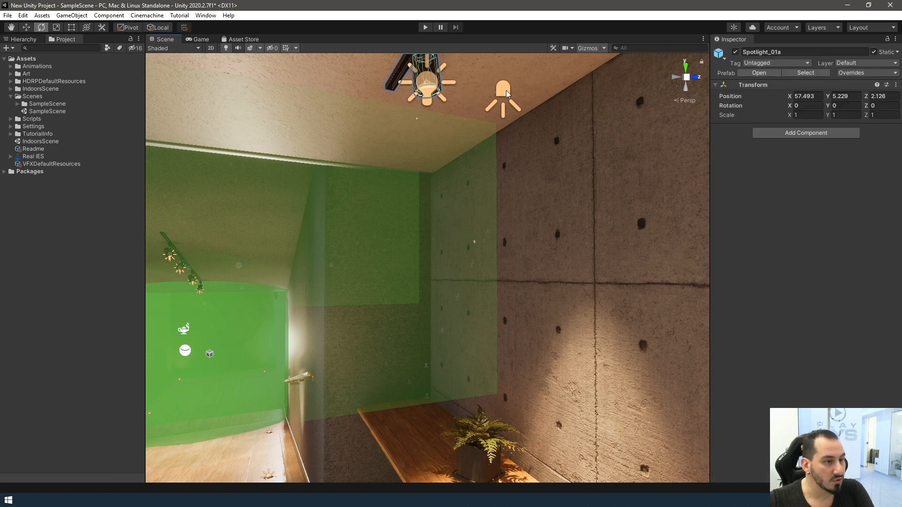
click(506, 90)
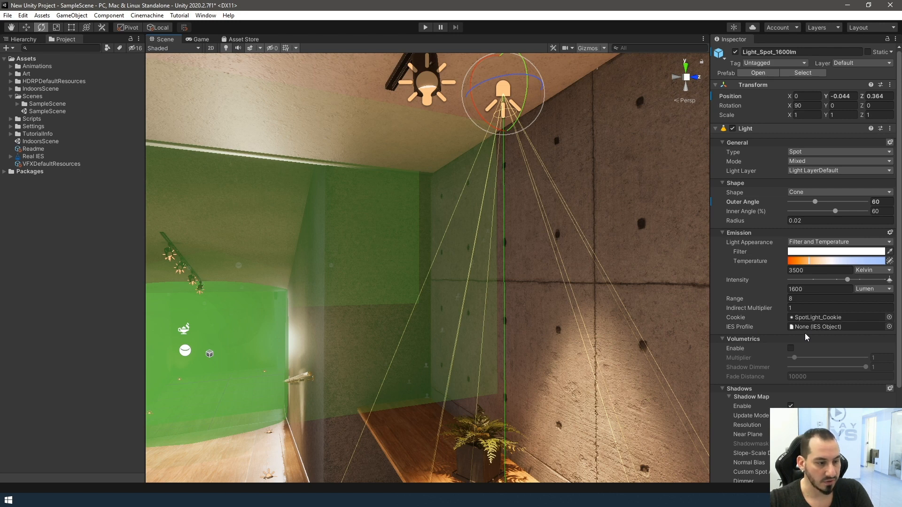
drag(35, 157, 799, 327)
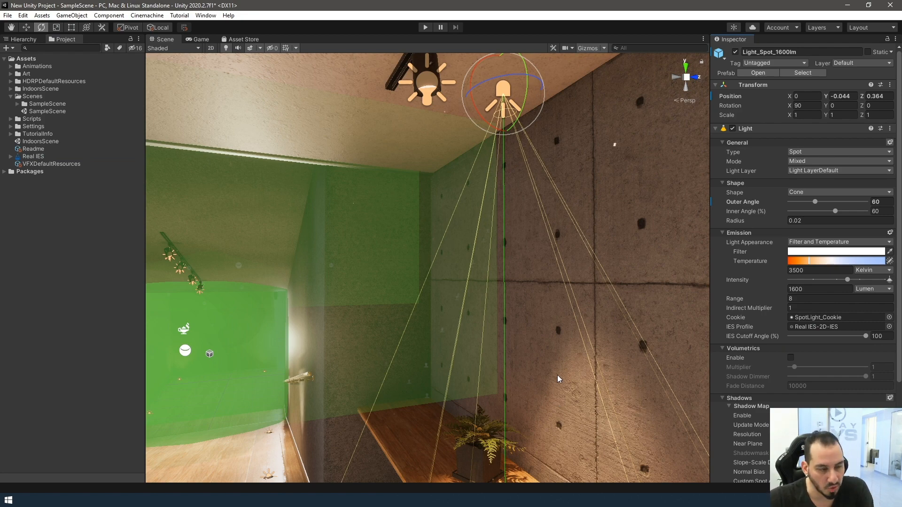
key(w)
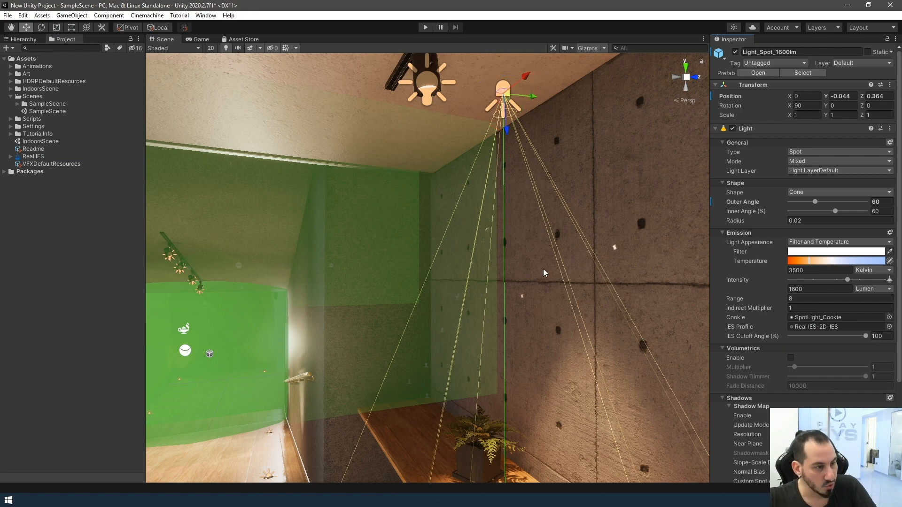
key(f)
scroll(537, 301, down, 5)
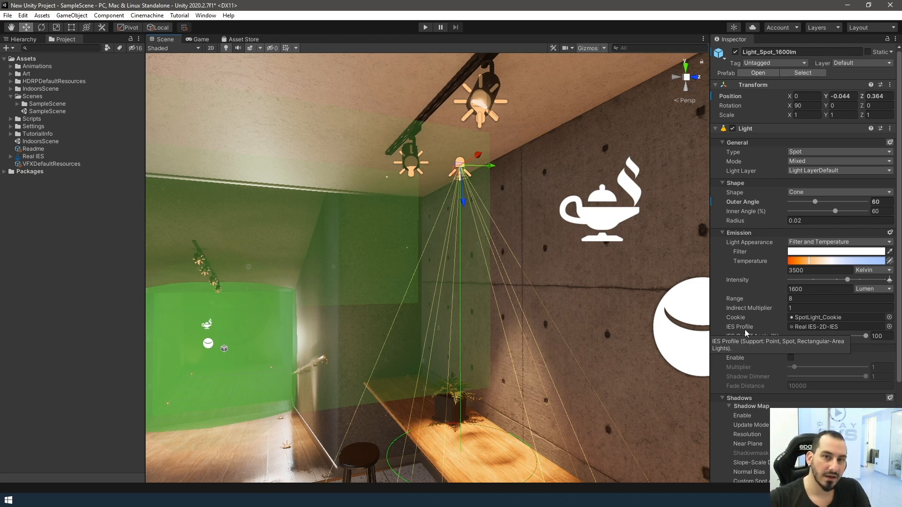
Locate the light's SpotLight_Cookie texture in the project and examine its import settings
click(809, 319)
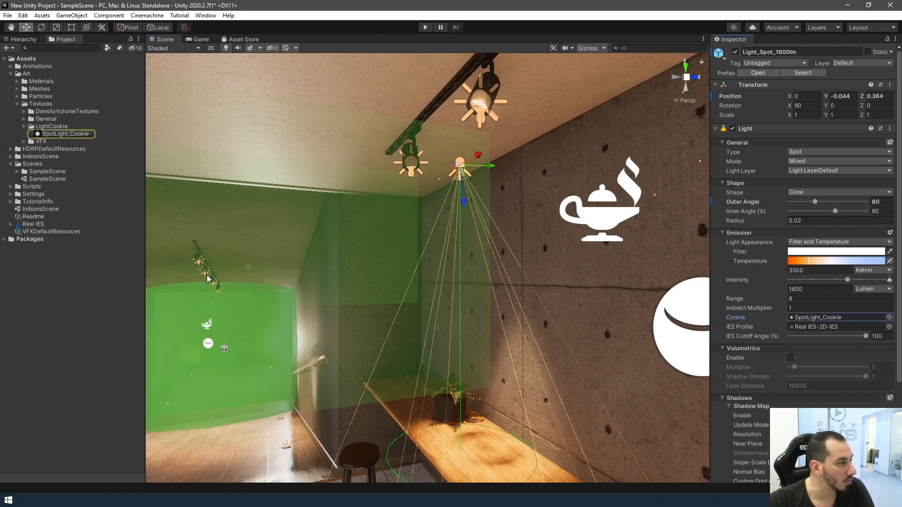
click(80, 134)
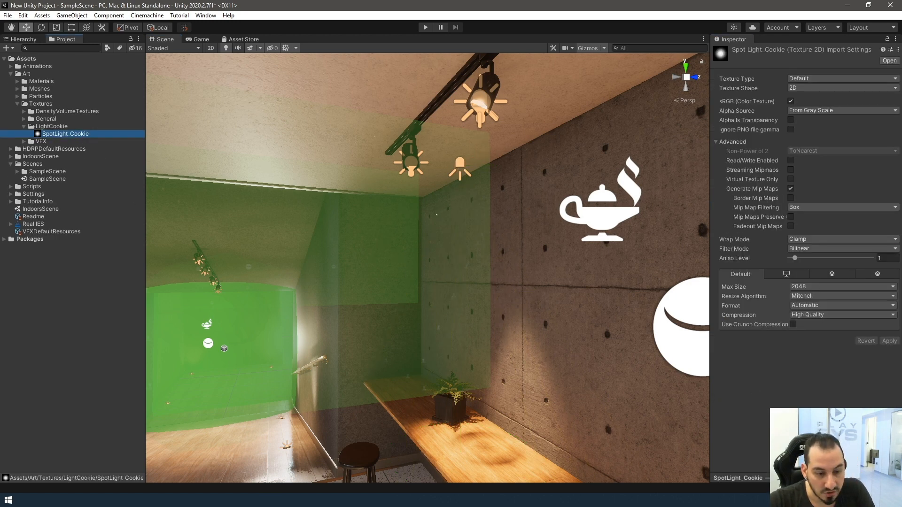
Preview the SpotLight_Cookie texture image, and collapse the preview when finished
click(738, 478)
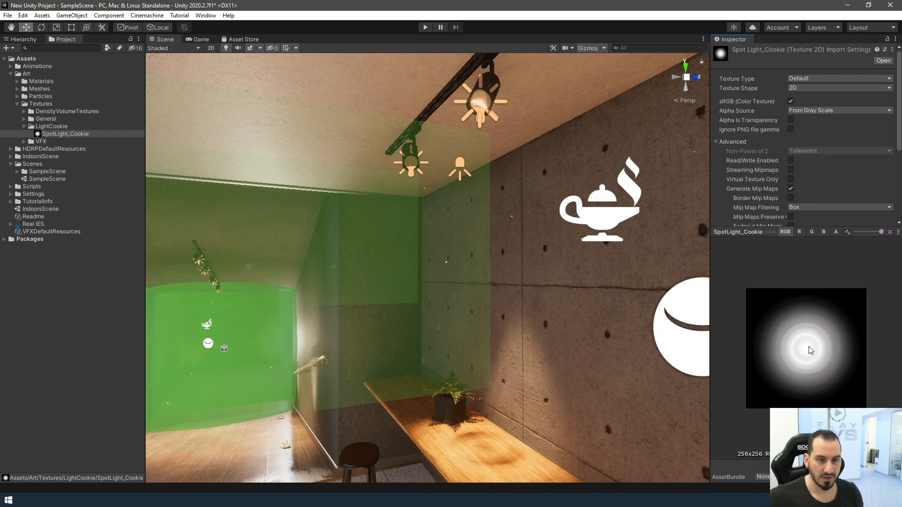
drag(764, 230, 792, 478)
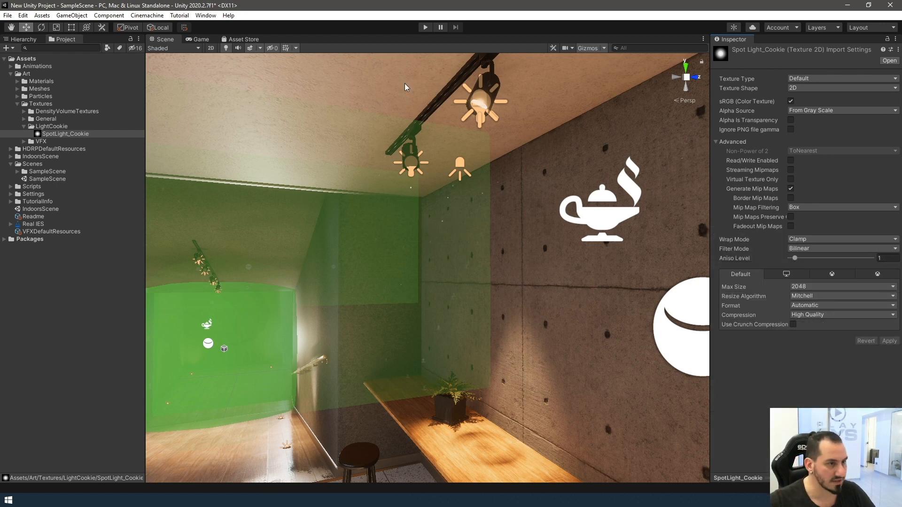
Remove the cookie texture from Light_Spot_1600lm by setting its Cookie to None
click(460, 165)
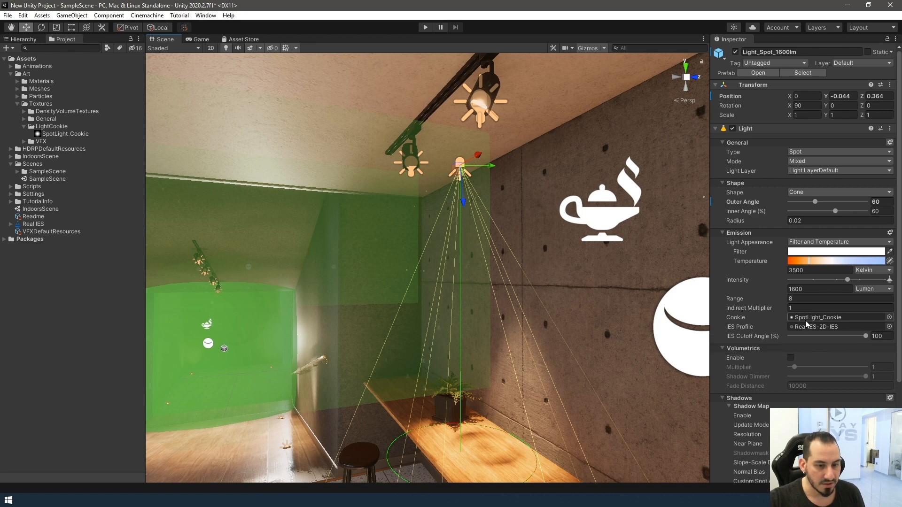
click(889, 318)
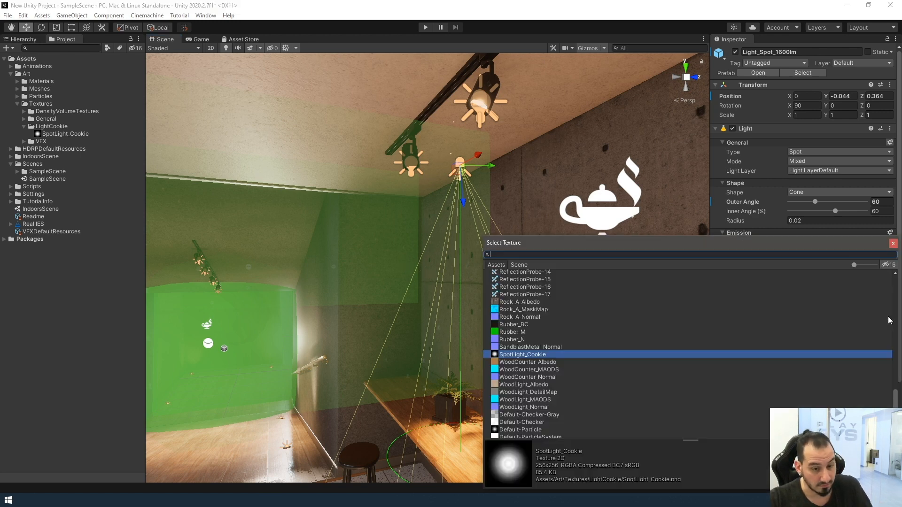
text(none)
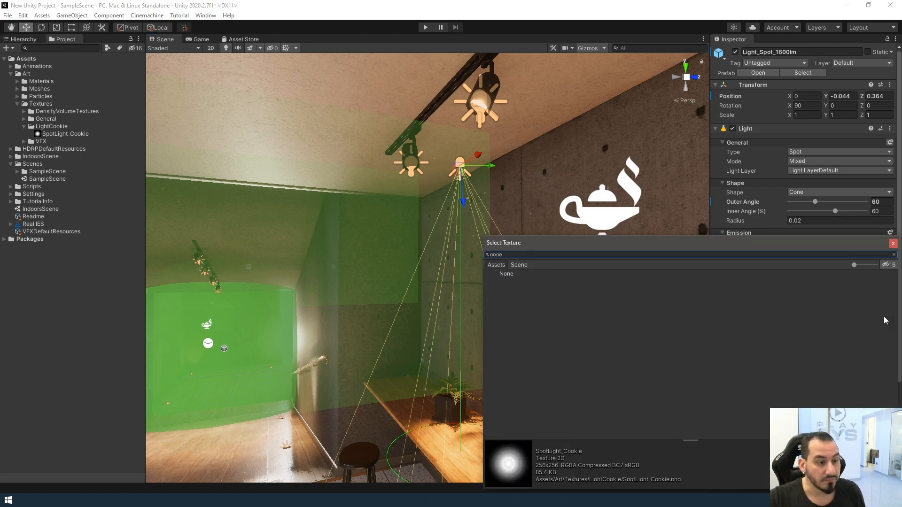
key(Down)
key(Return)
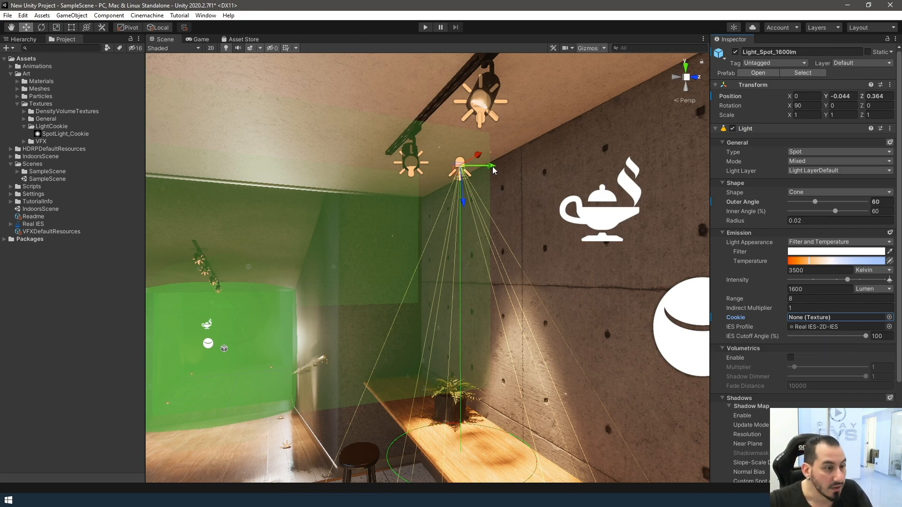
Move Light_Spot_1600lm toward the concrete wall to Z 0.691 and inspect the beam on the wall and wooden counter
drag(494, 170, 529, 164)
right_drag(513, 308, 562, 318)
middle_drag(376, 350, 464, 333)
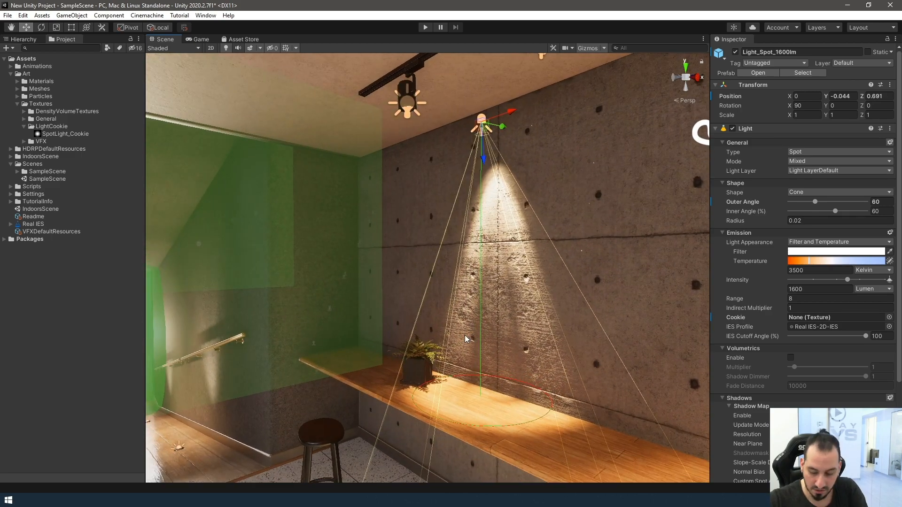
scroll(461, 333, up, 5)
alt+drag(461, 333, 544, 330)
mouse_move(544, 331)
middle_down()
mouse_move(471, 328)
mouse_move(542, 328)
middle_up()
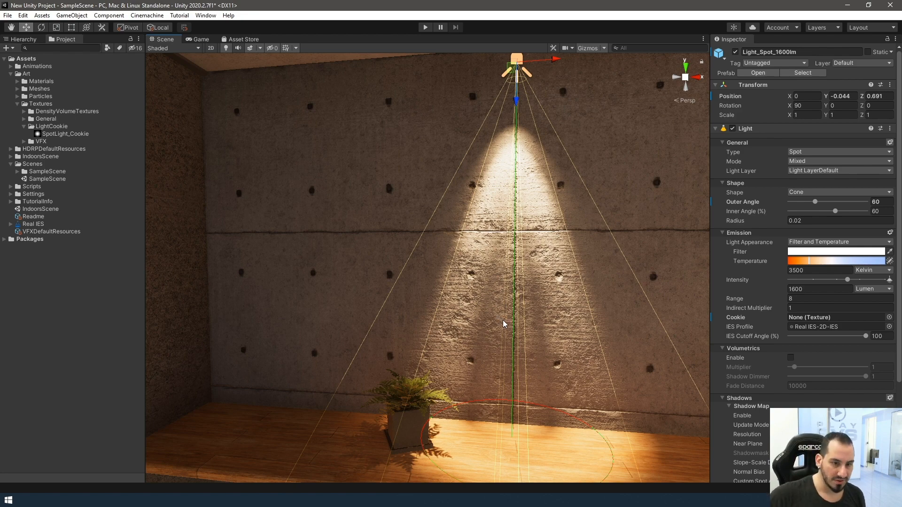
alt+drag(558, 262, 556, 301)
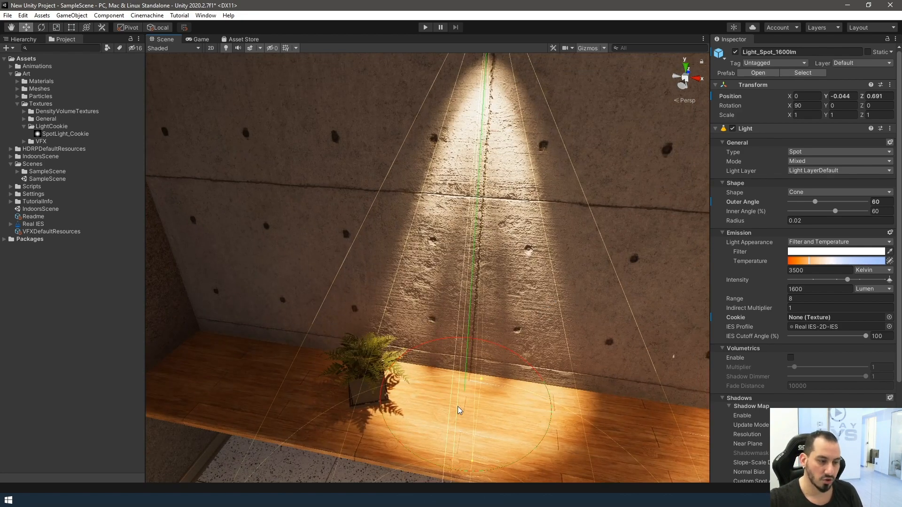
key(f)
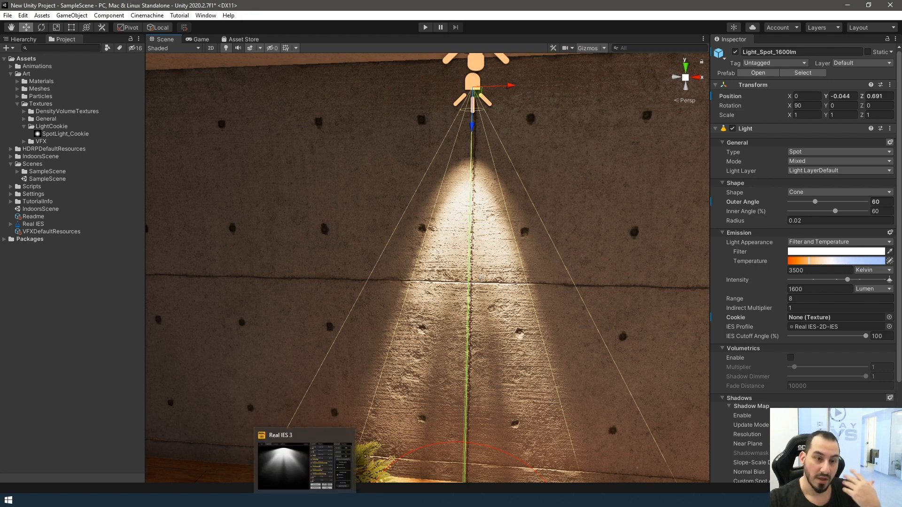
Switch to Real IES 3 and compare its light cone preview with the beam on the wall in the scene
click(295, 465)
drag(435, 144, 378, 184)
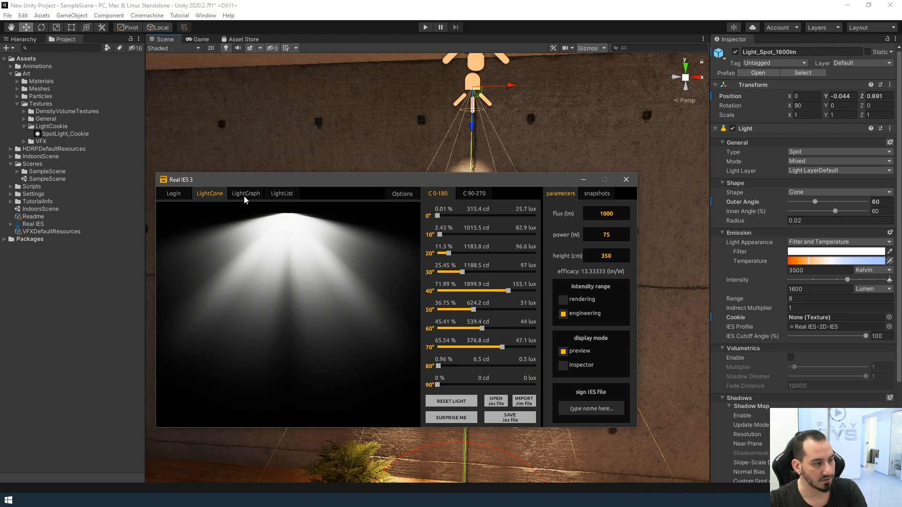
drag(262, 182, 276, 125)
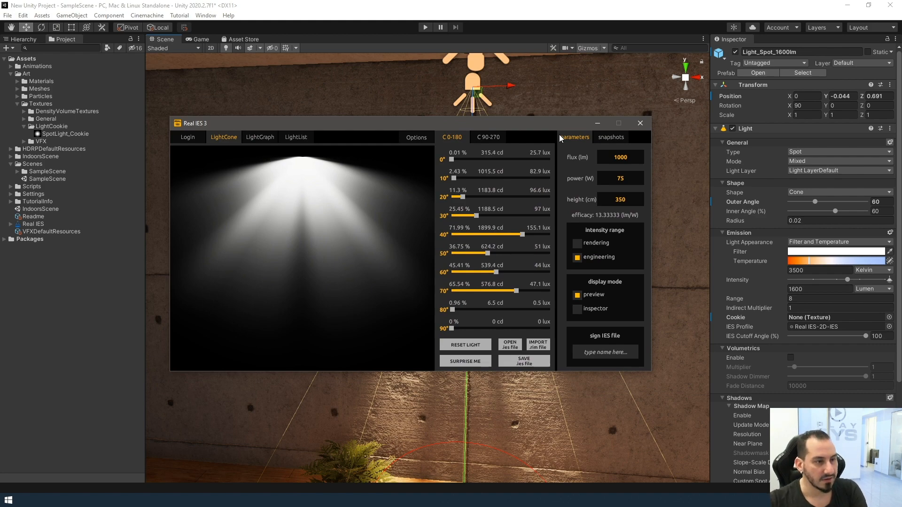
drag(556, 129, 488, 181)
click(530, 175)
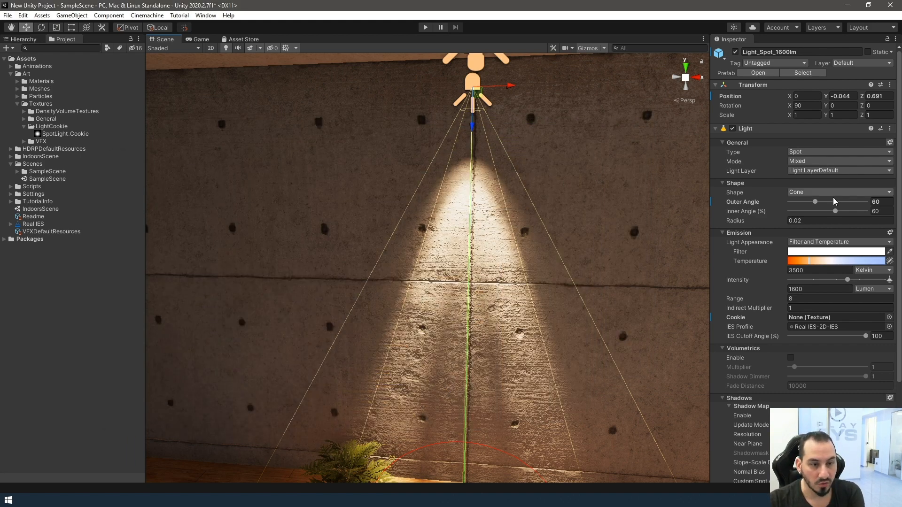
Set the spot light's Outer Angle to 150 and compare its beam with the light cone and light graph in Real IES 3
drag(815, 202, 855, 209)
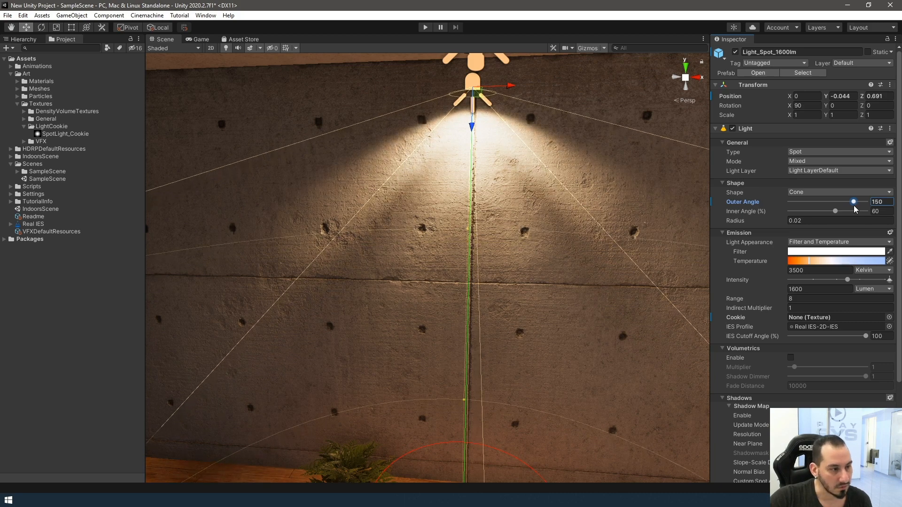
click(343, 500)
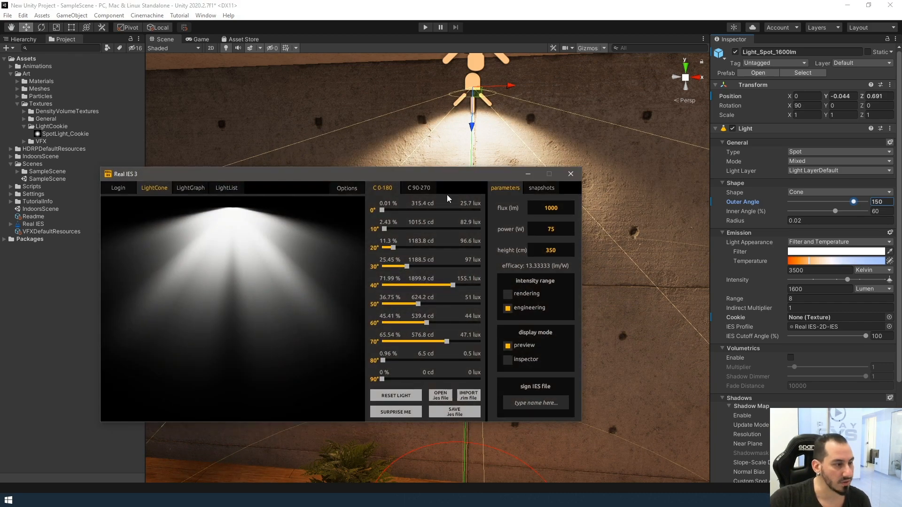
drag(418, 175, 621, 255)
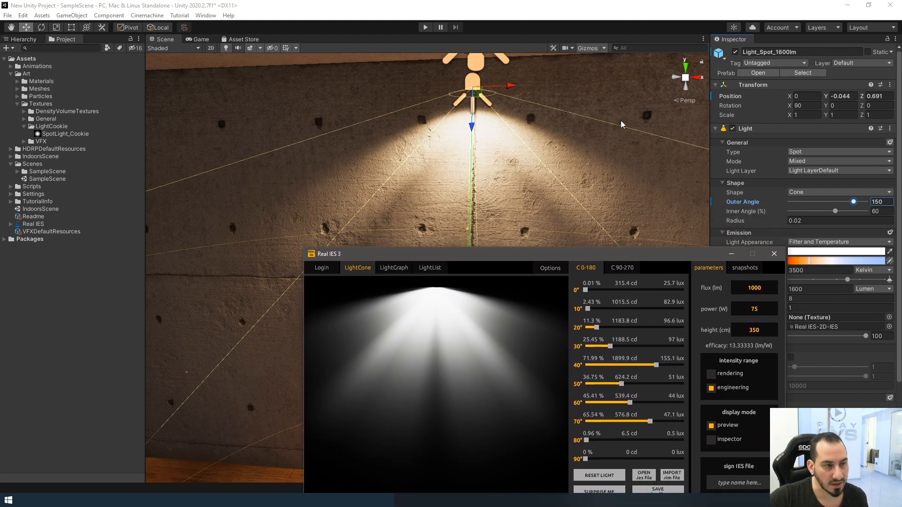
drag(512, 256, 424, 205)
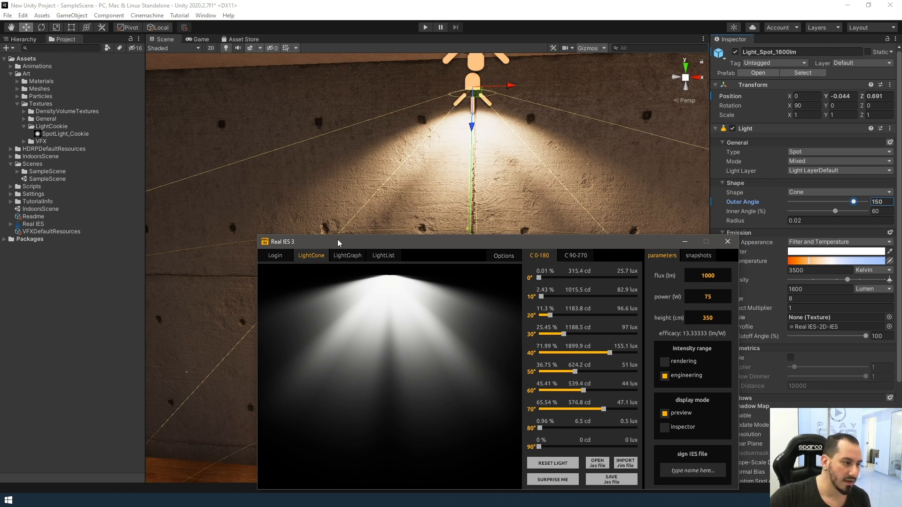
drag(338, 242, 339, 190)
click(347, 206)
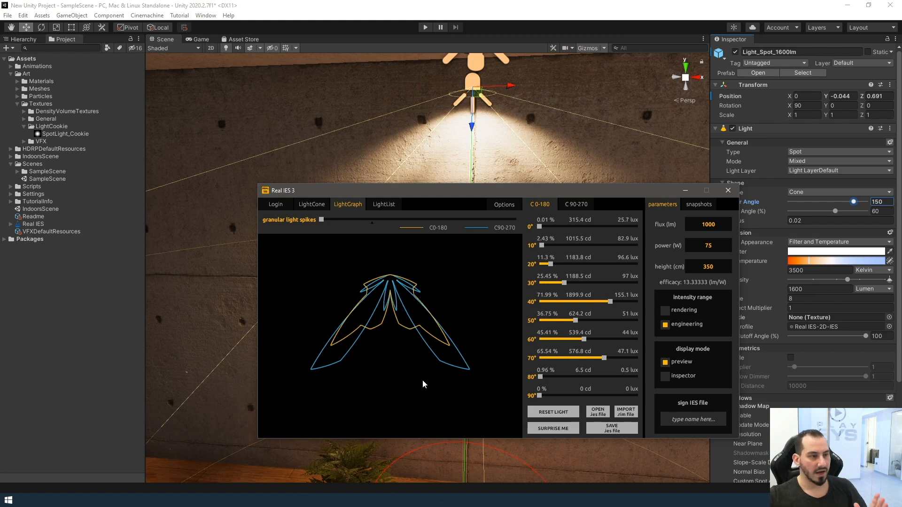
Examine the widened beam of Light_Spot_1600lm on the concrete wall from several angles in the Unity scene
drag(459, 193, 442, 481)
right_drag(405, 289, 430, 308)
middle_drag(429, 309, 450, 324)
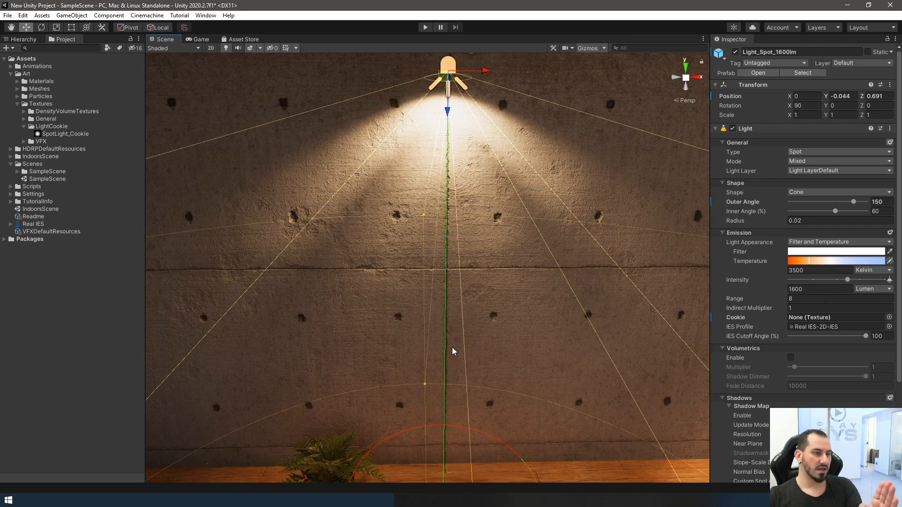
right_drag(544, 326, 367, 272)
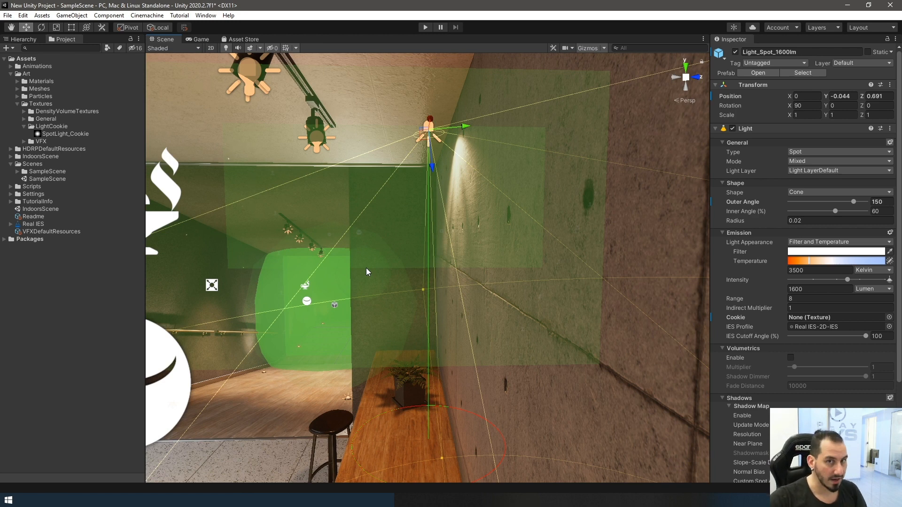
middle_drag(365, 268, 370, 224)
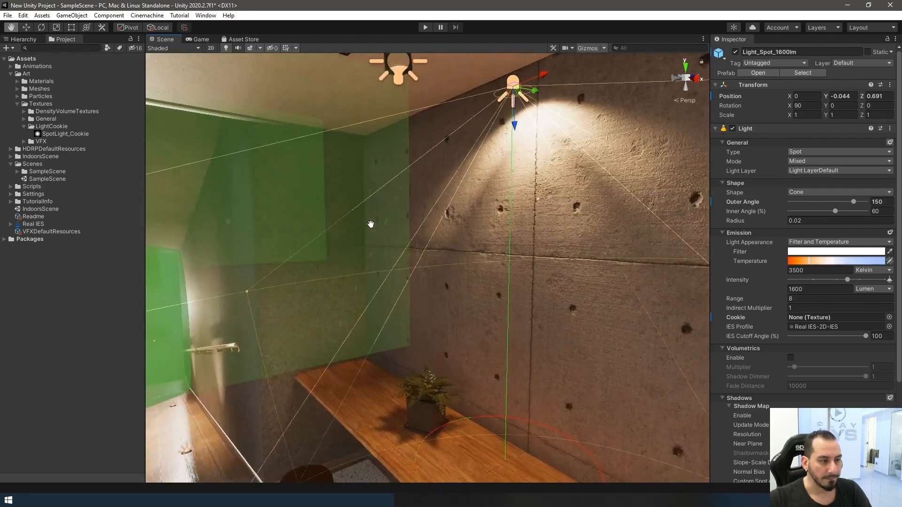
right_drag(371, 224, 438, 231)
middle_drag(300, 228, 410, 231)
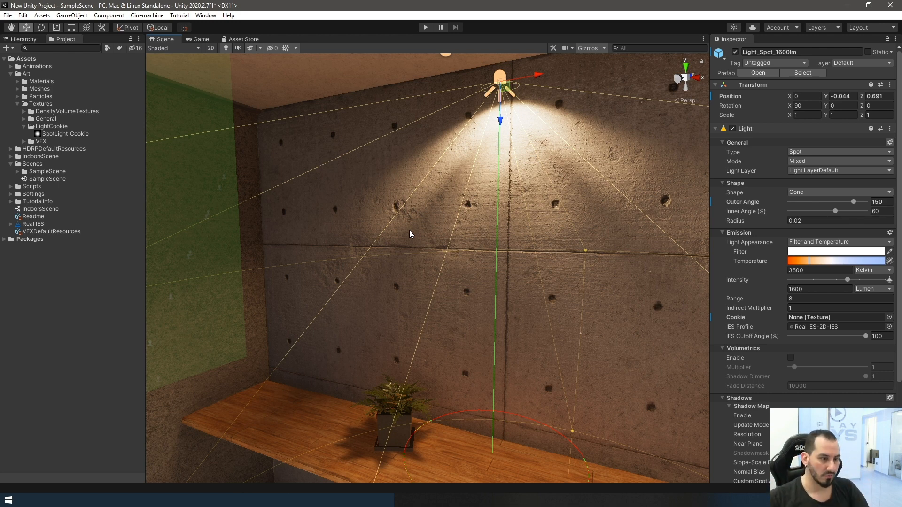
Switch to Real IES 3 and set the C 0-180 intensities to 500 cd at 0°, 1500 cd at 10° and 750 cd at 20°
click(329, 501)
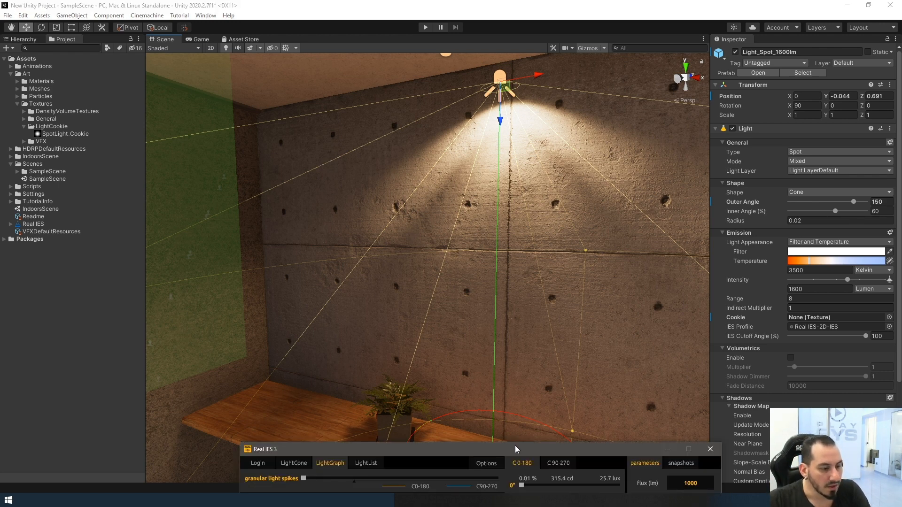
drag(515, 445, 486, 124)
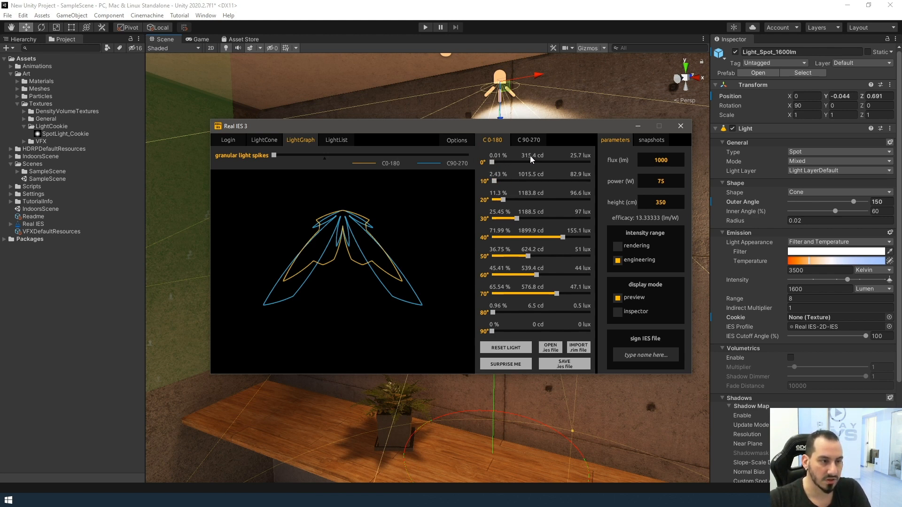
drag(491, 162, 491, 163)
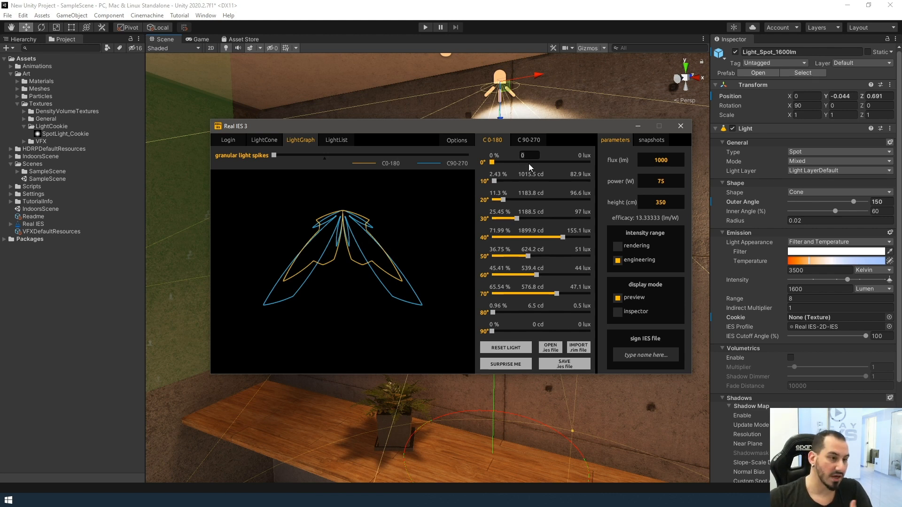
key(Return)
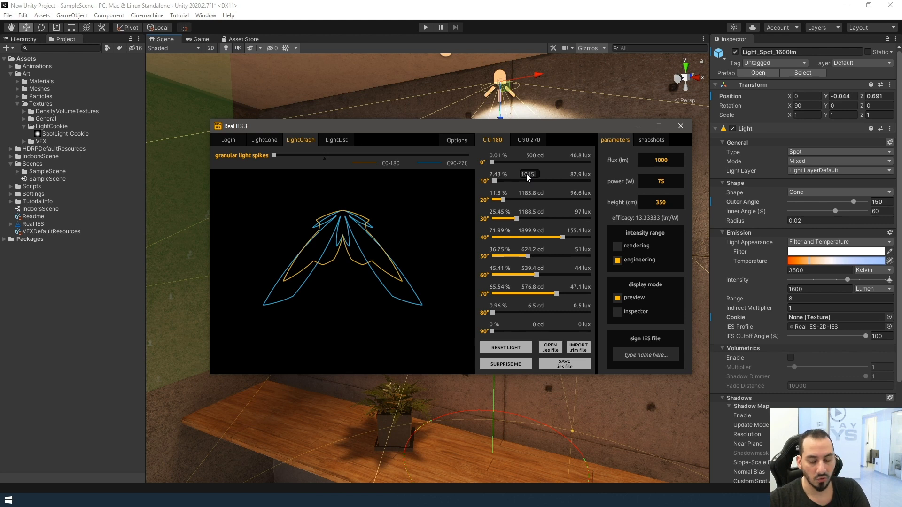
click(526, 174)
text(150)
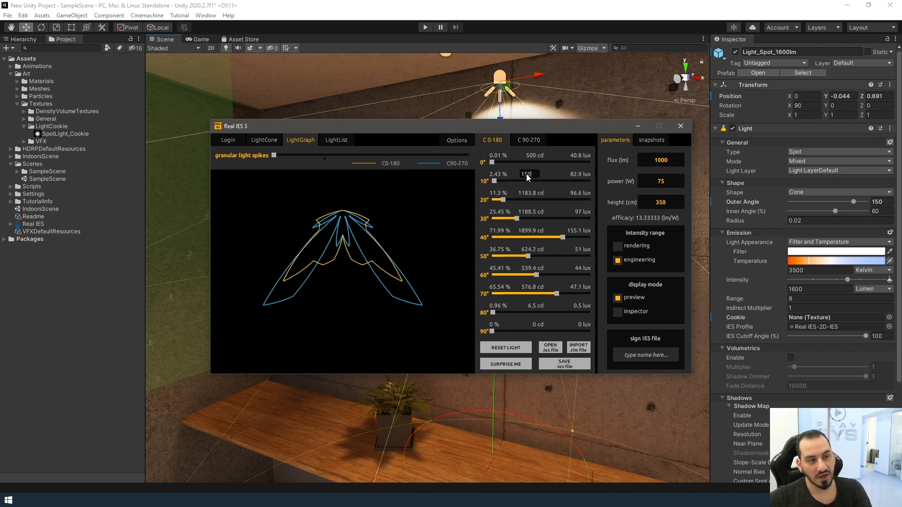
text(0)
key(Return)
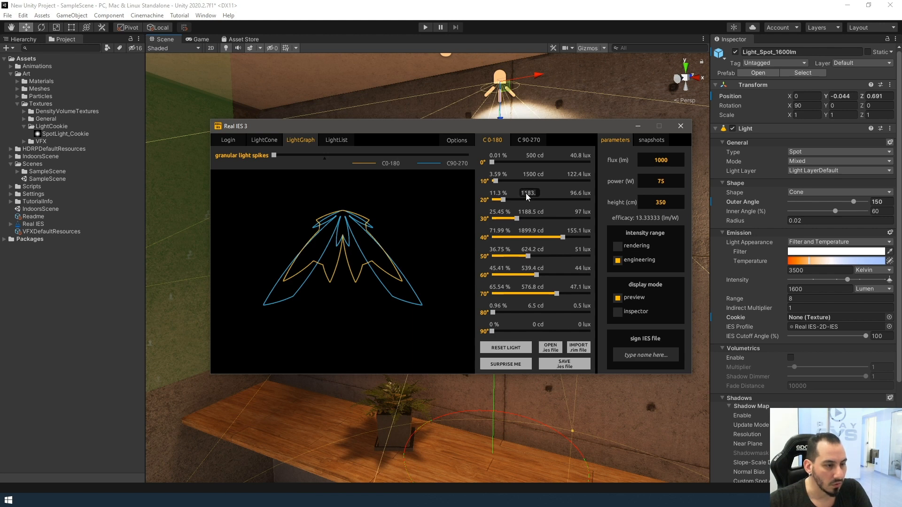
click(525, 194)
text(750)
key(Return)
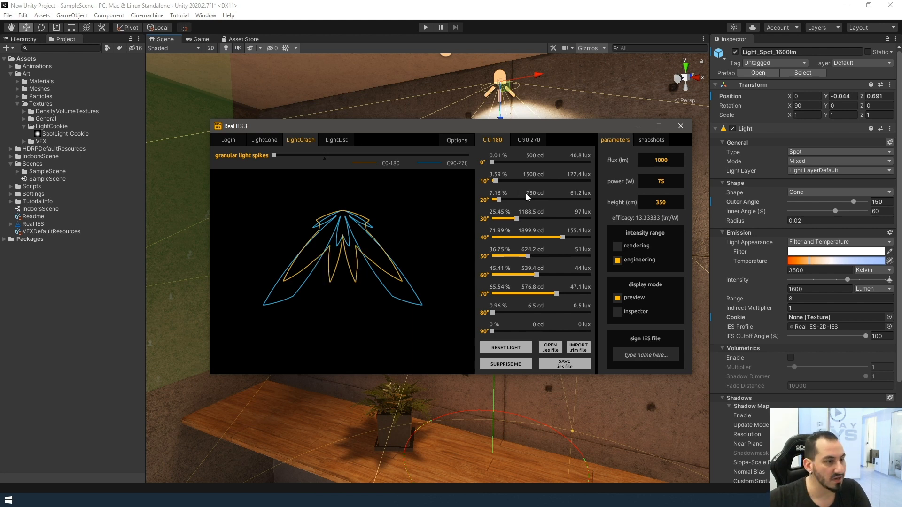
Raise the 40° intensity in the C 0-180 plane to 2500 cd, and raise it further with an entry of 5000 cd
click(525, 230)
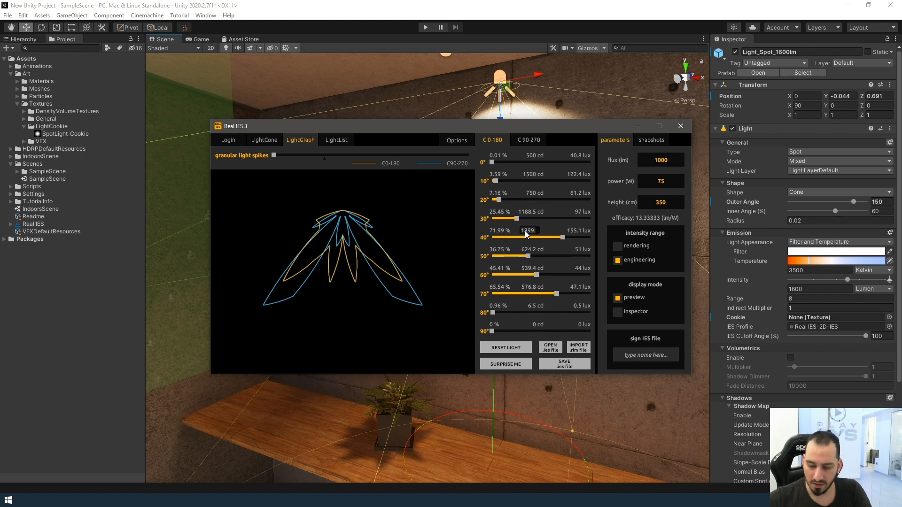
text(2500)
key(Return)
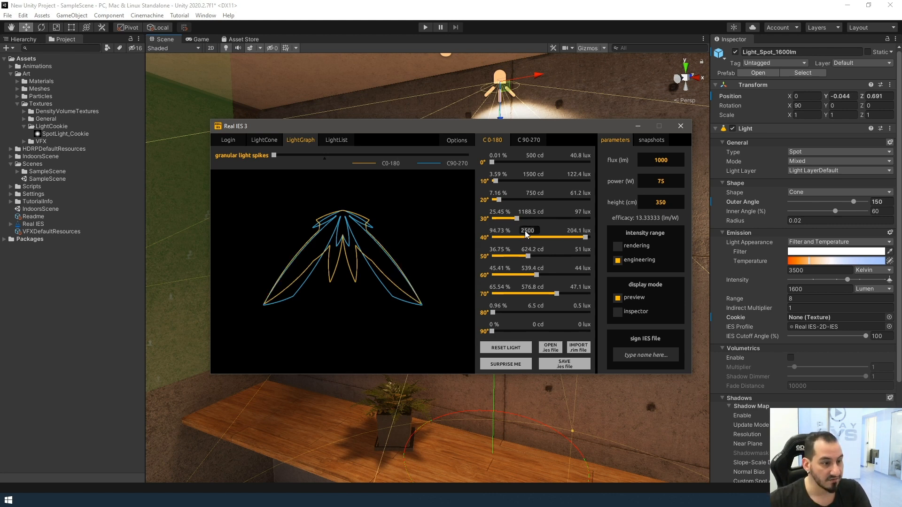
click(525, 230)
text(5000)
key(Return)
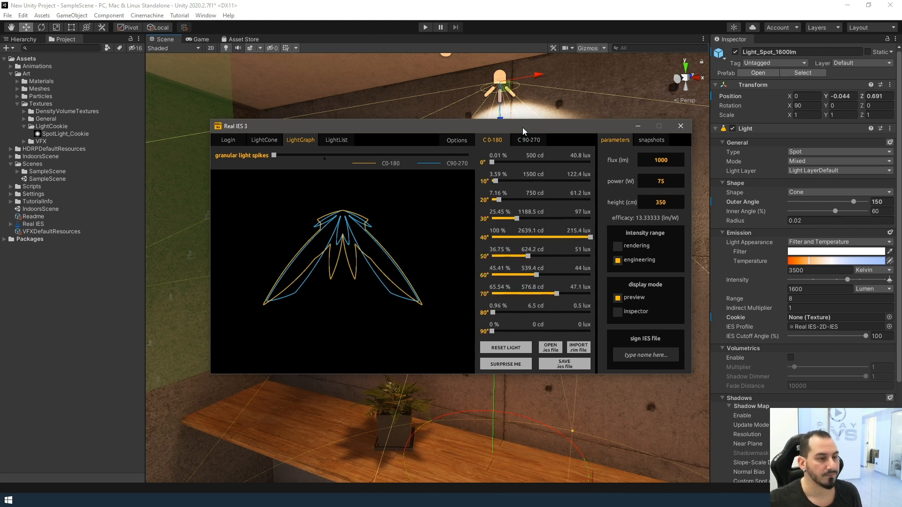
Save the edited light profile over Real IES.ies in the project's Assets folder and return to Unity
drag(522, 128, 559, 131)
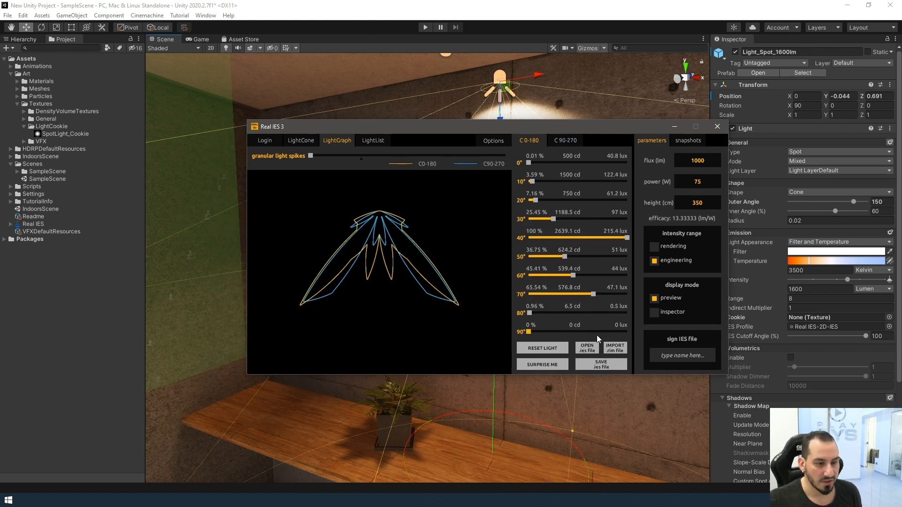
click(601, 363)
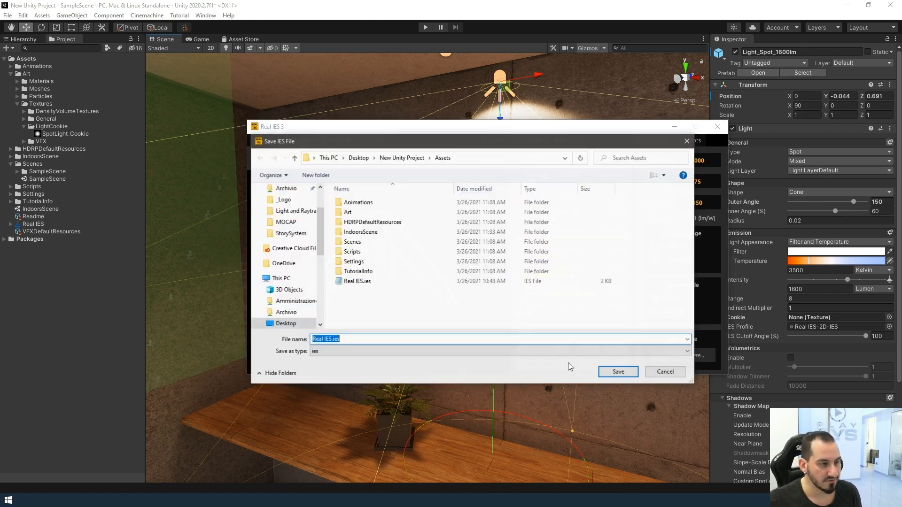
double_click(364, 281)
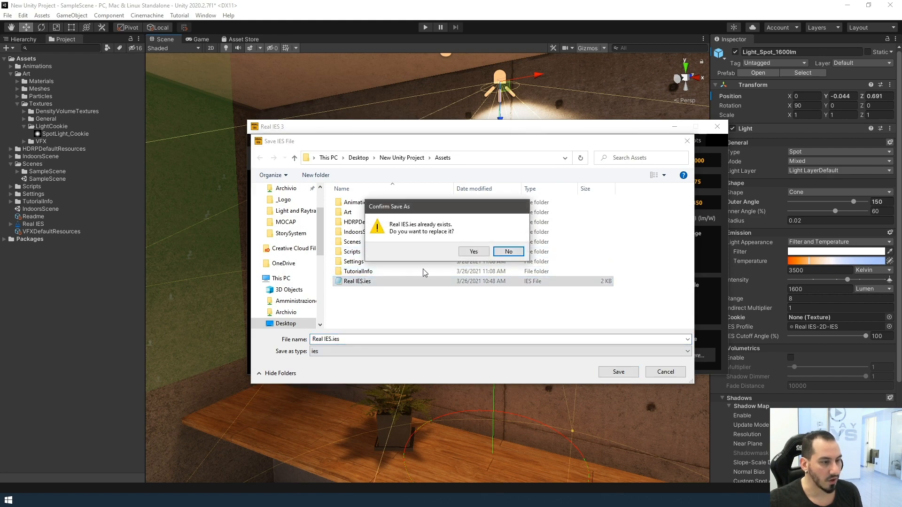
click(482, 252)
drag(489, 131, 230, 282)
click(329, 6)
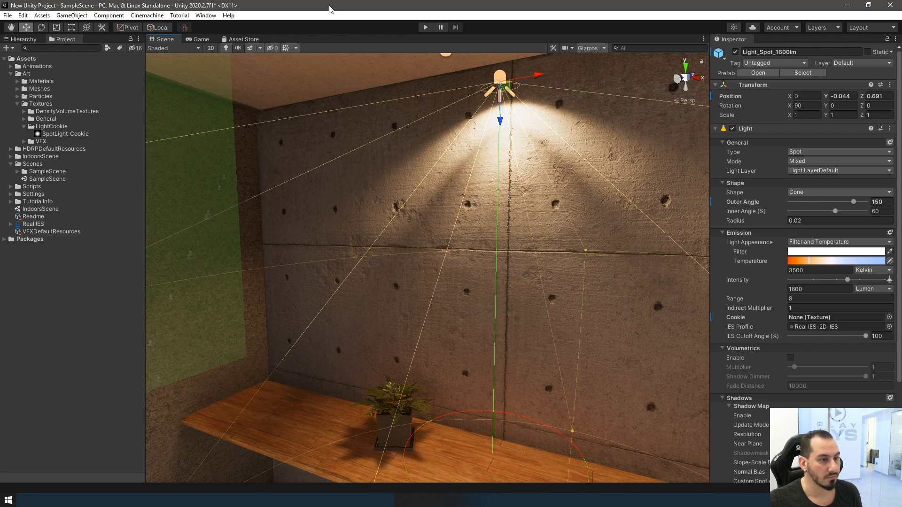
Switch to Real IES 3 and raise the granular light spikes to about nine-tenths of their range
click(290, 500)
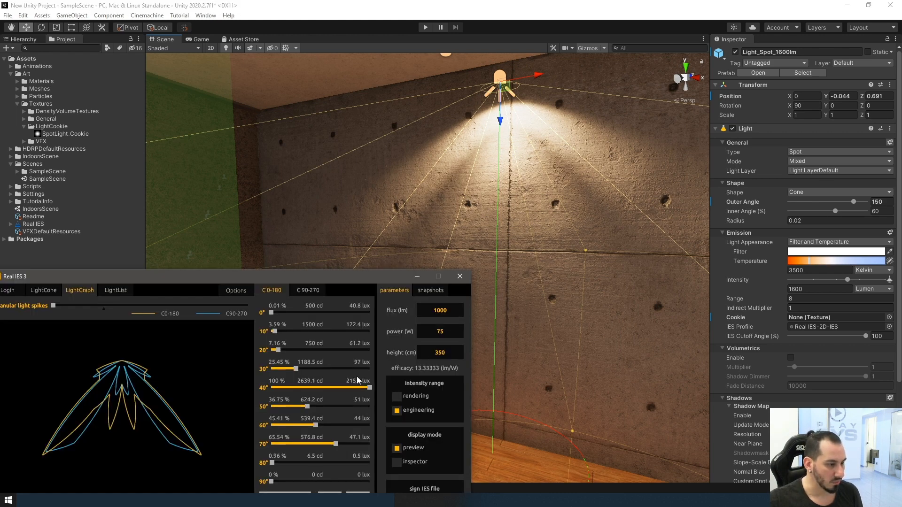
drag(350, 280, 493, 227)
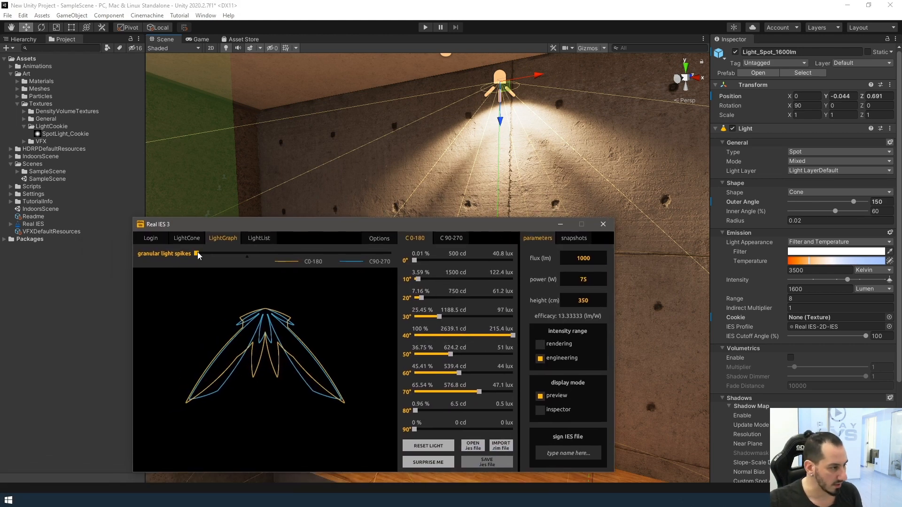
drag(198, 253, 309, 254)
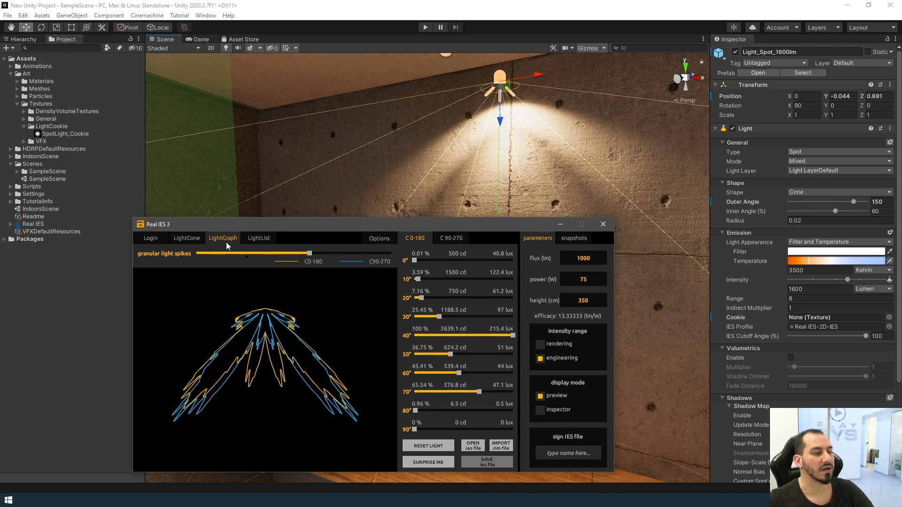
drag(250, 225, 279, 175)
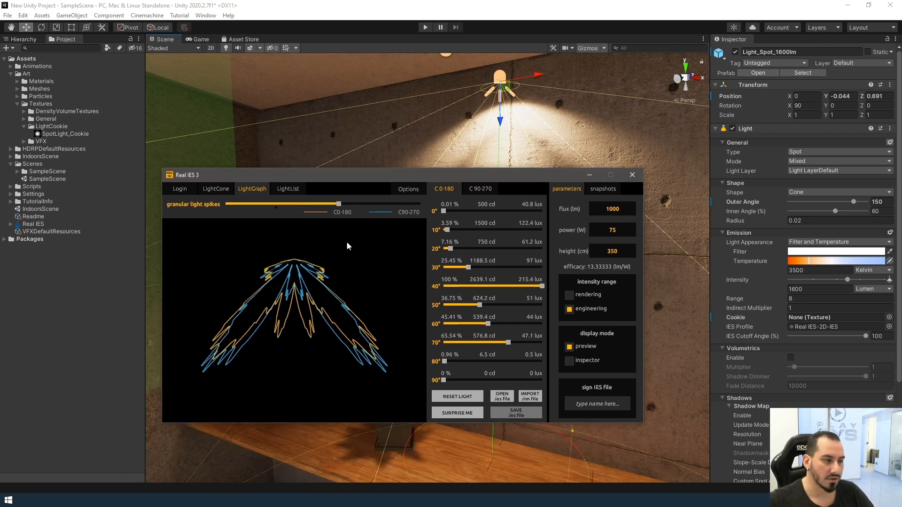
drag(339, 204, 399, 203)
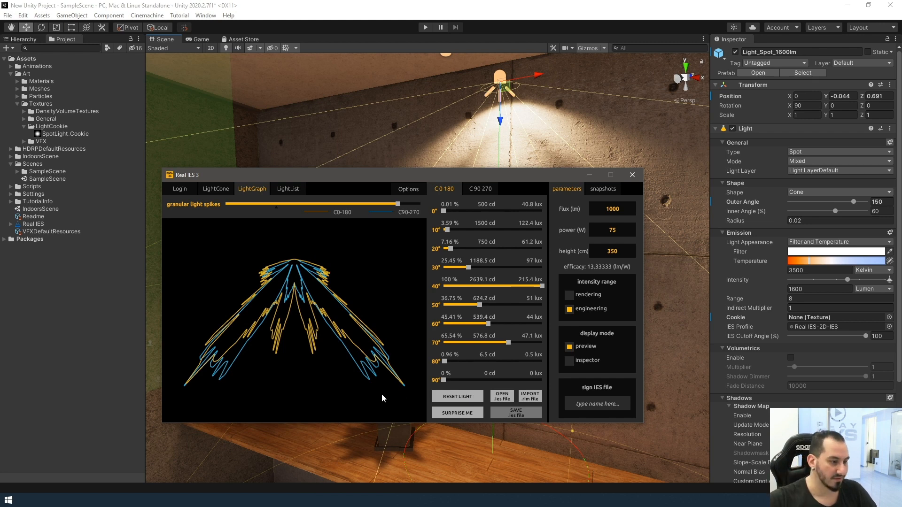
Overwrite Real IES.ies in Assets with the spiked profile and switch to Unity to refresh the light
click(513, 415)
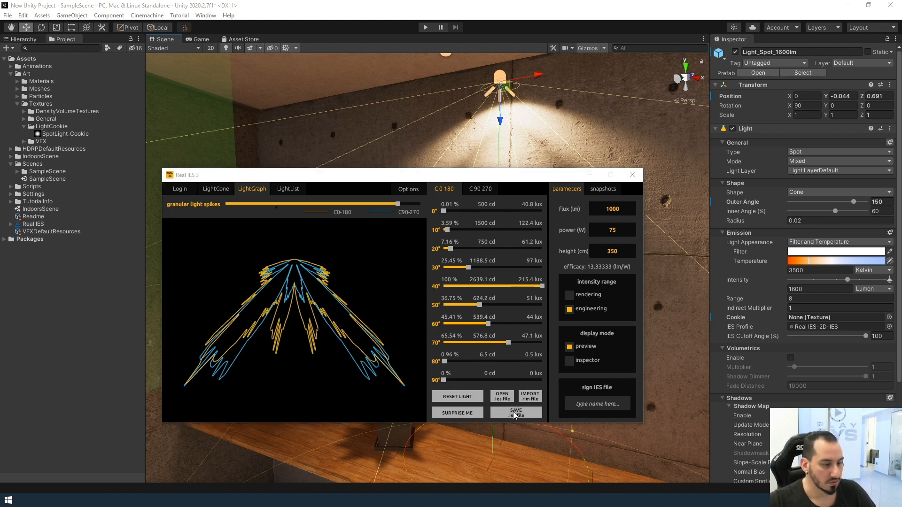
double_click(279, 329)
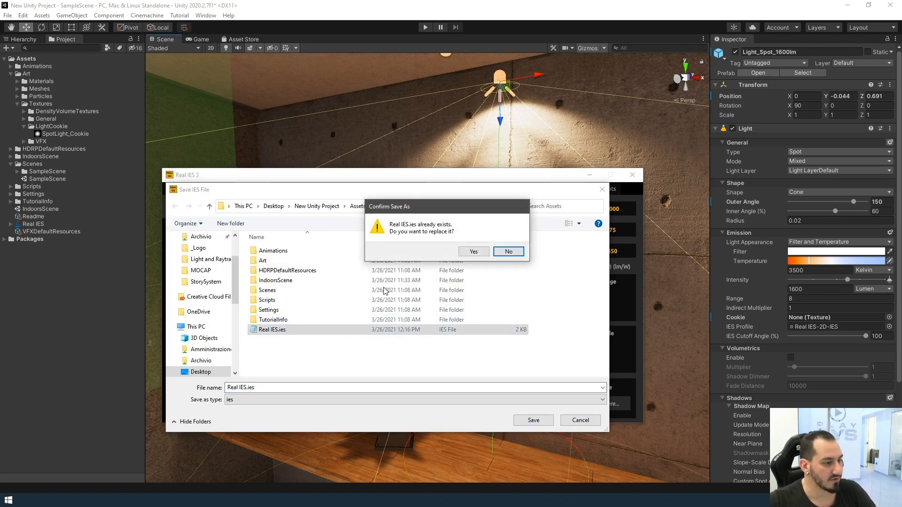
click(474, 251)
click(102, 363)
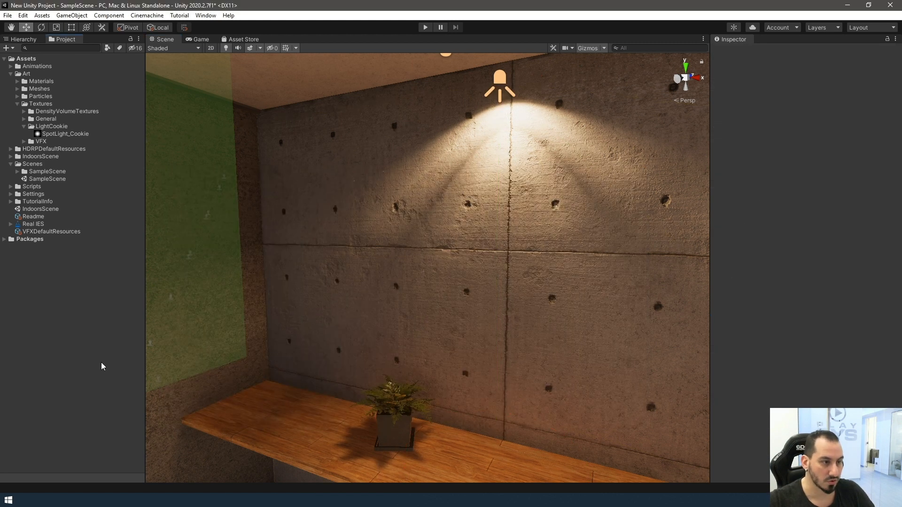
Examine the updated spot light's spikes and shadow streaks on the concrete wall up close and from farther back
right_drag(474, 210, 489, 131)
right_drag(491, 194, 493, 182)
scroll(494, 183, up, 3)
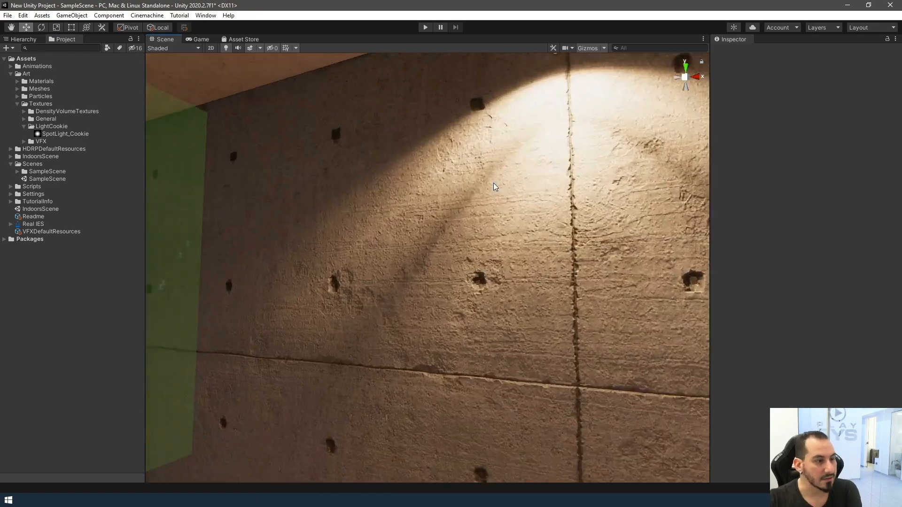
middle_drag(493, 183, 492, 188)
right_drag(560, 194, 572, 183)
scroll(556, 193, up, 2)
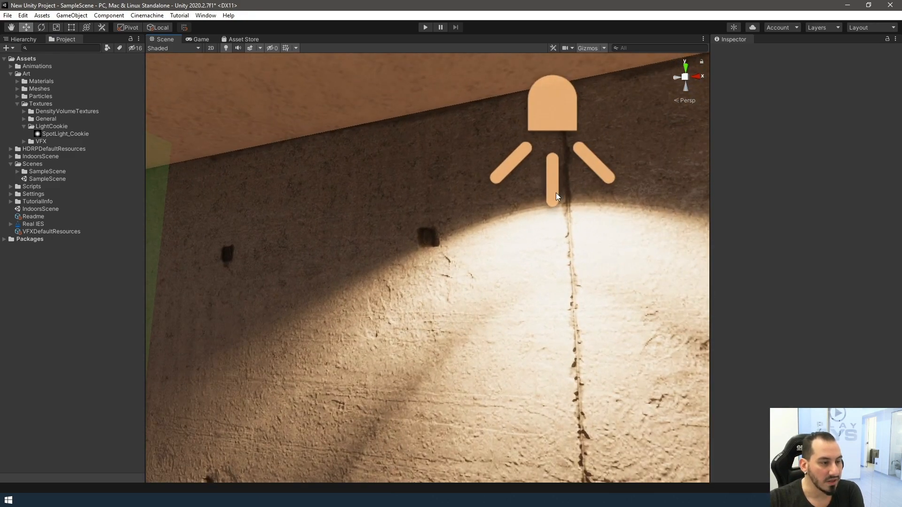
right_drag(537, 223, 500, 236)
key(d)
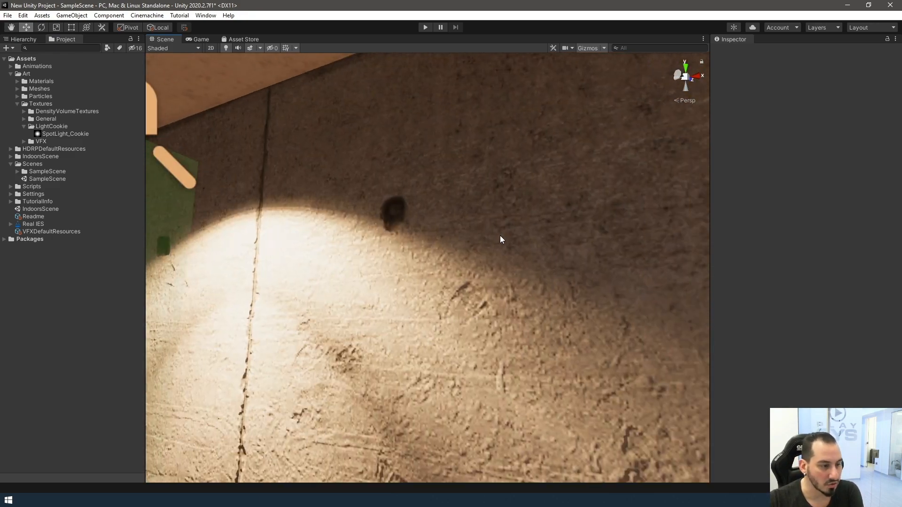
key(s)
right_drag(373, 266, 402, 284)
key(a)
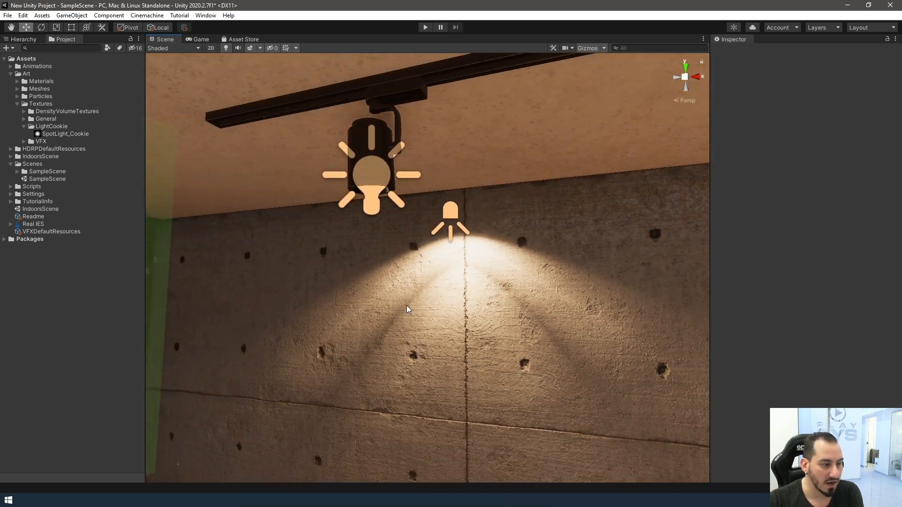
Set the Outer Angle of Light_Spot_1600lm to 88 and inspect its beam on the concrete wall
click(450, 218)
click(450, 210)
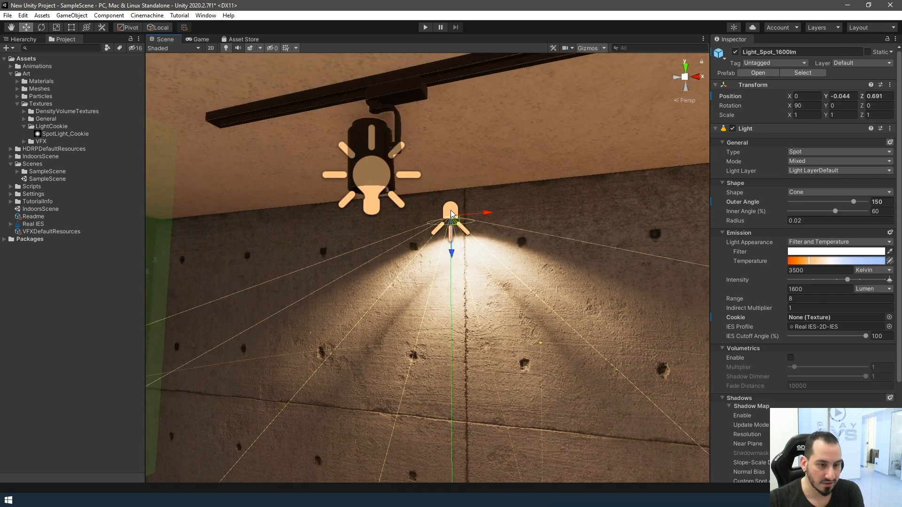
right_drag(474, 293, 466, 297)
drag(854, 201, 827, 212)
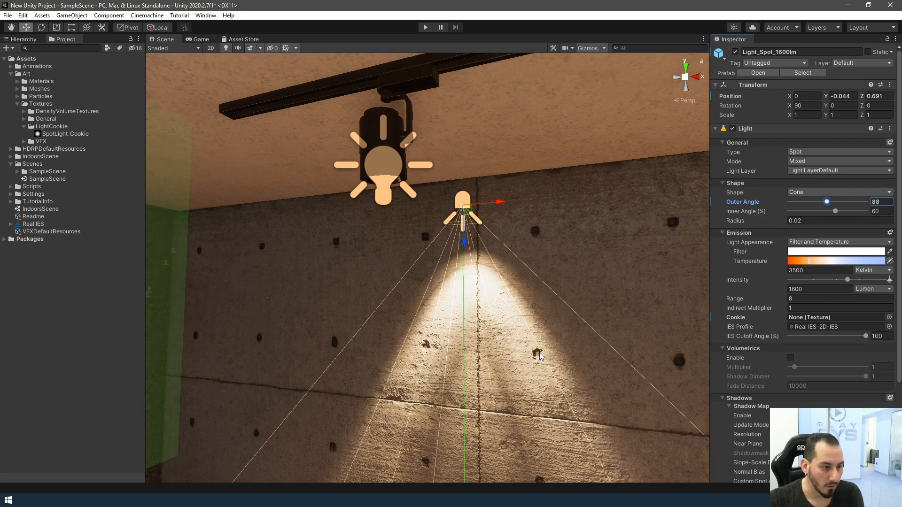
middle_drag(535, 450, 533, 295)
click(117, 331)
right_drag(393, 229, 425, 245)
scroll(338, 246, up, 5)
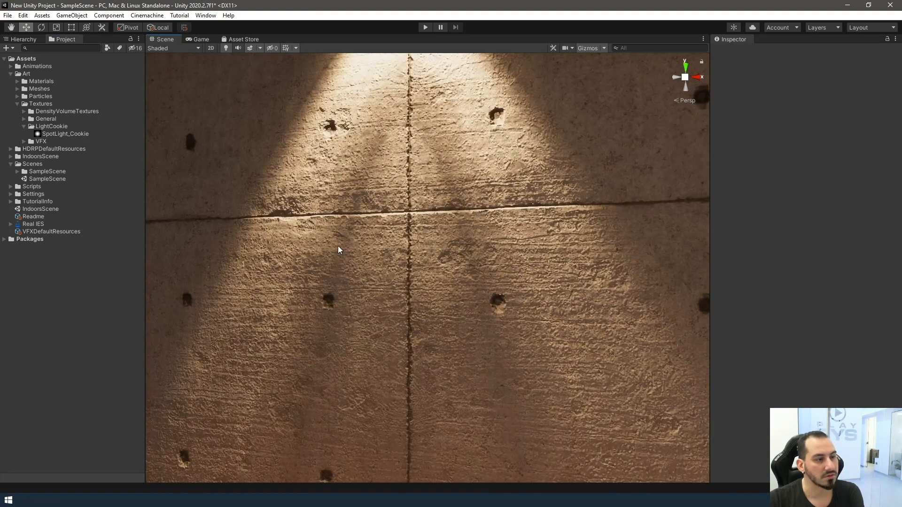
middle_drag(357, 129, 395, 178)
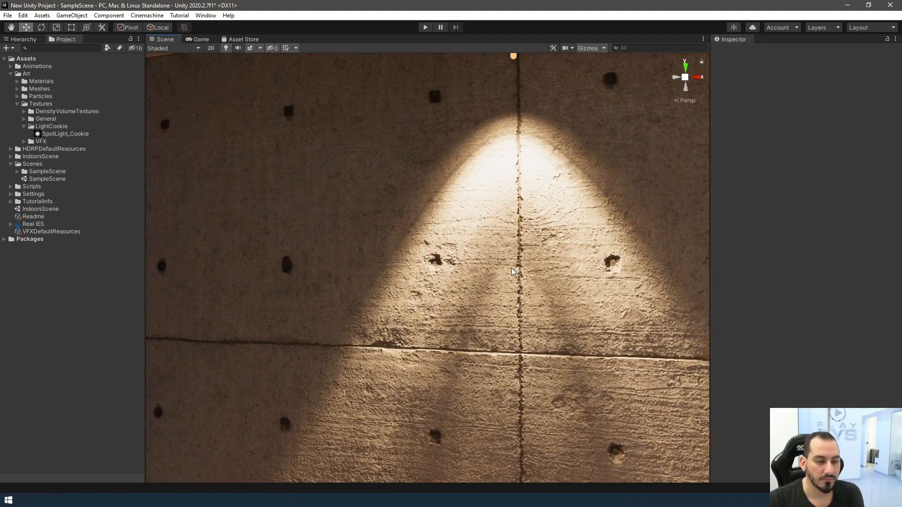
middle_drag(511, 268, 508, 267)
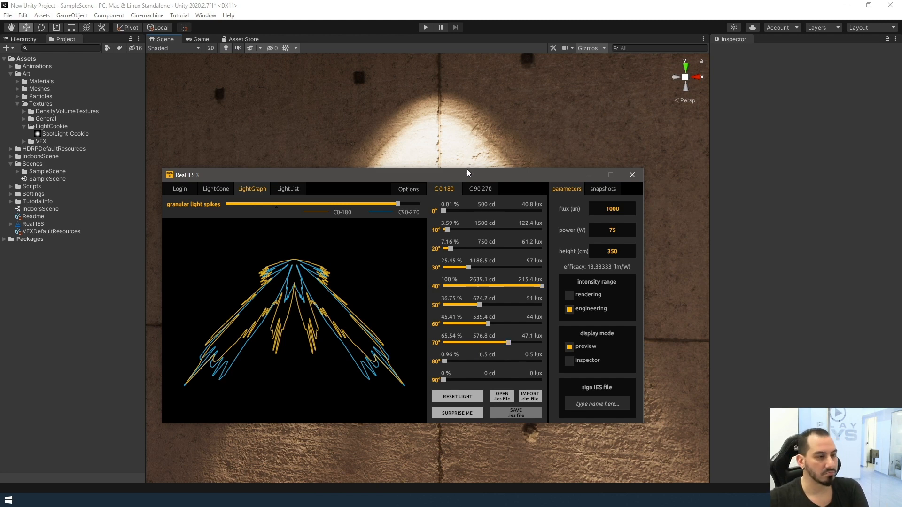
drag(467, 173, 488, 151)
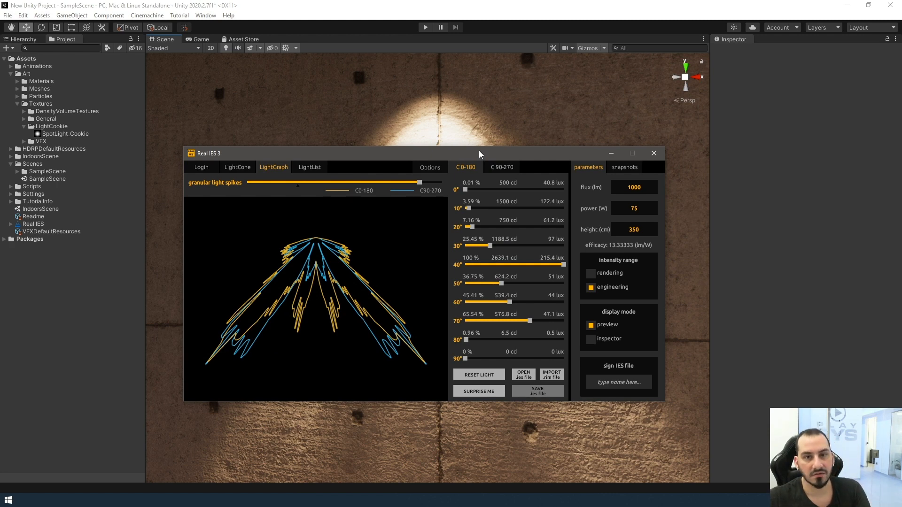
drag(479, 152, 490, 147)
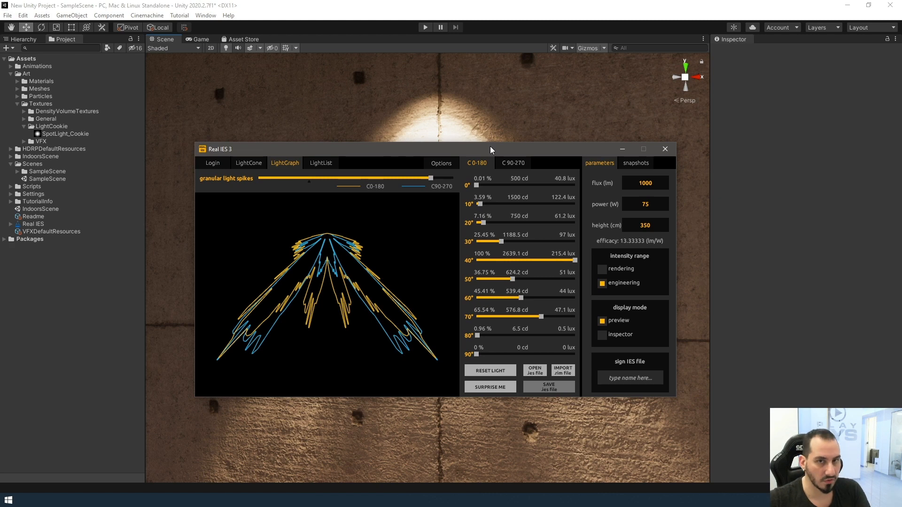
drag(367, 153, 380, 154)
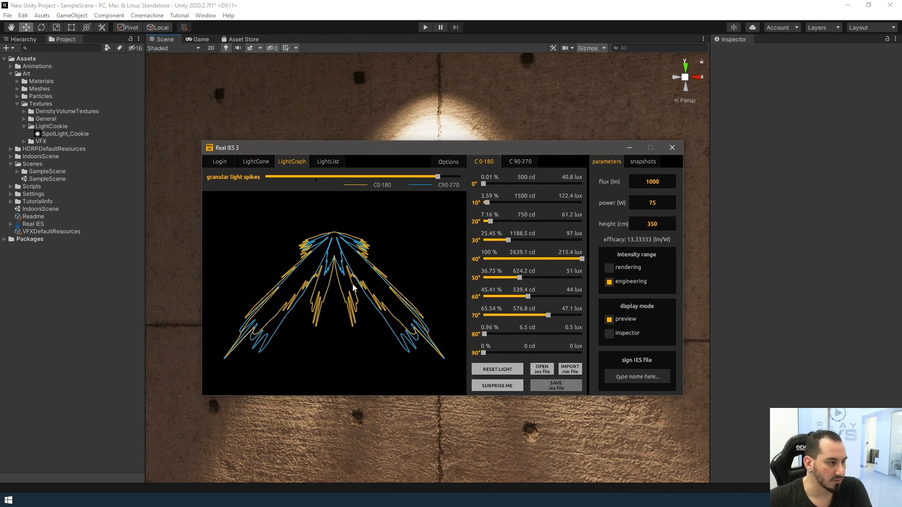
drag(419, 151, 421, 138)
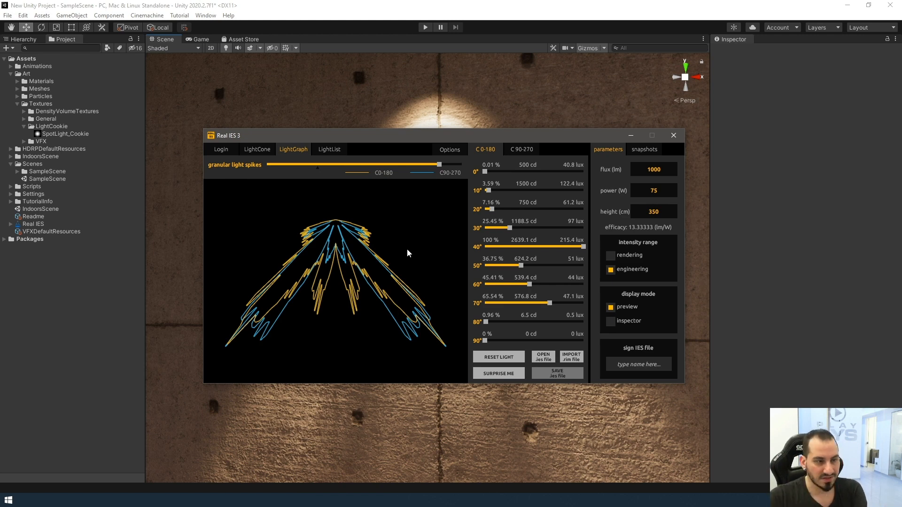
drag(437, 142, 441, 137)
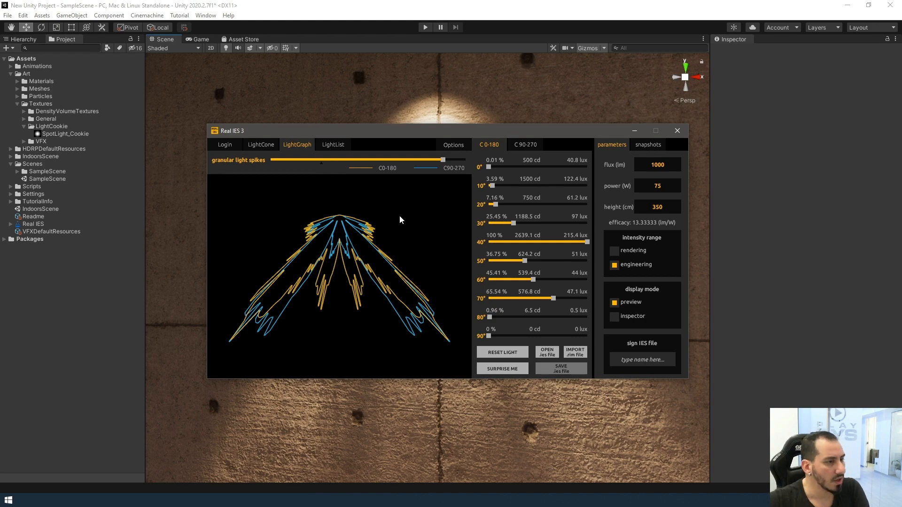
drag(384, 132, 368, 131)
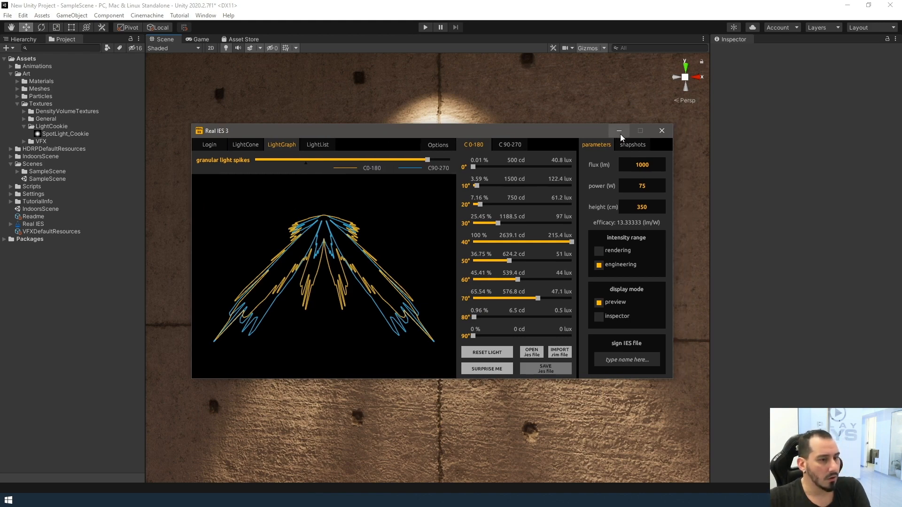
Minimize Real IES 3 and view the whole wall with the track lights and wooden counter in the Unity scene
click(621, 135)
right_drag(381, 268, 433, 315)
scroll(361, 269, down, 8)
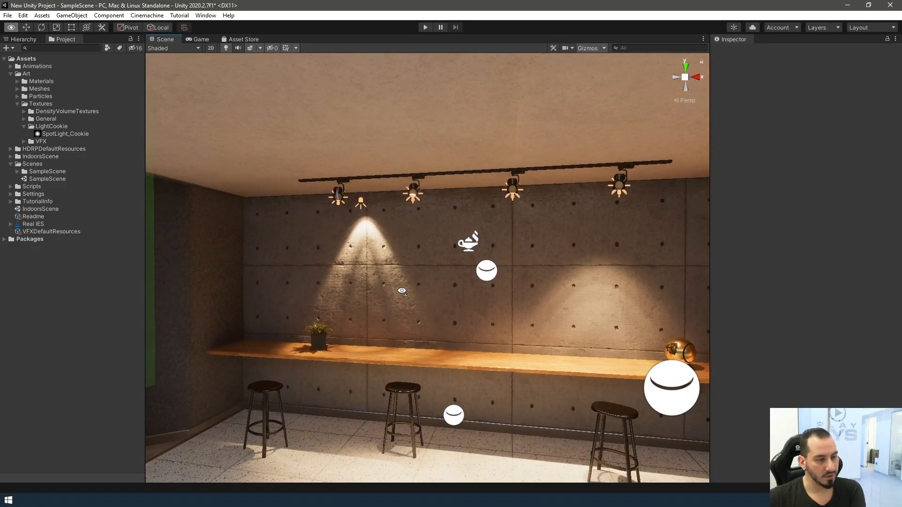
right_drag(401, 288, 416, 290)
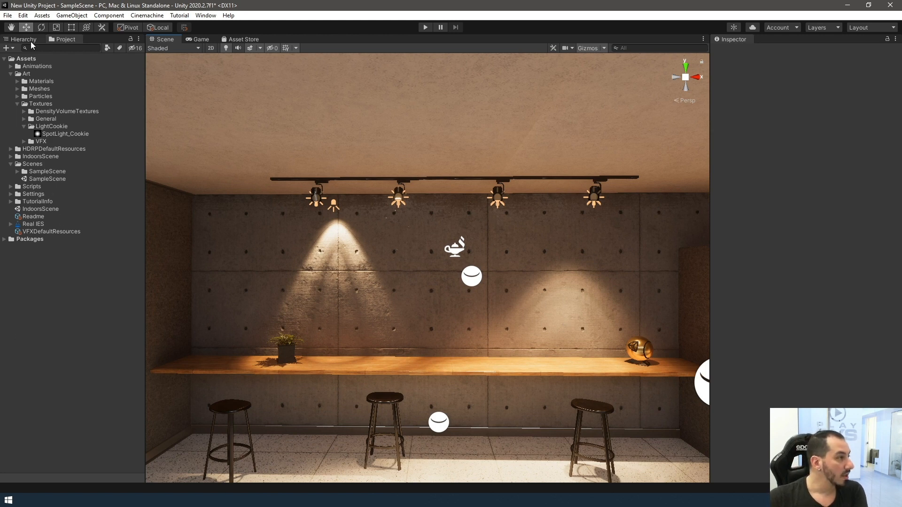
Create a new scene from the Basic Indoors (HDRP) template, saving the SampleScene changes and replacing IndoorsScene.unity in the Assets folder
click(8, 15)
click(33, 27)
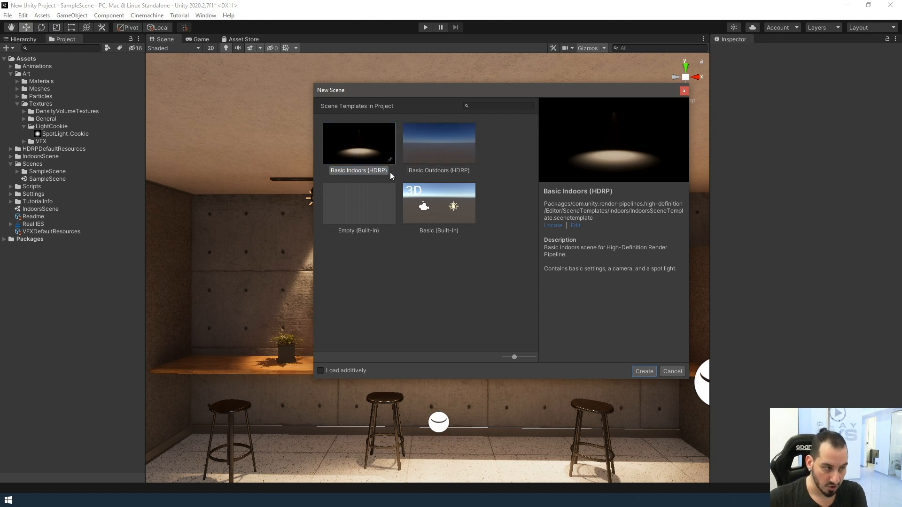
click(644, 371)
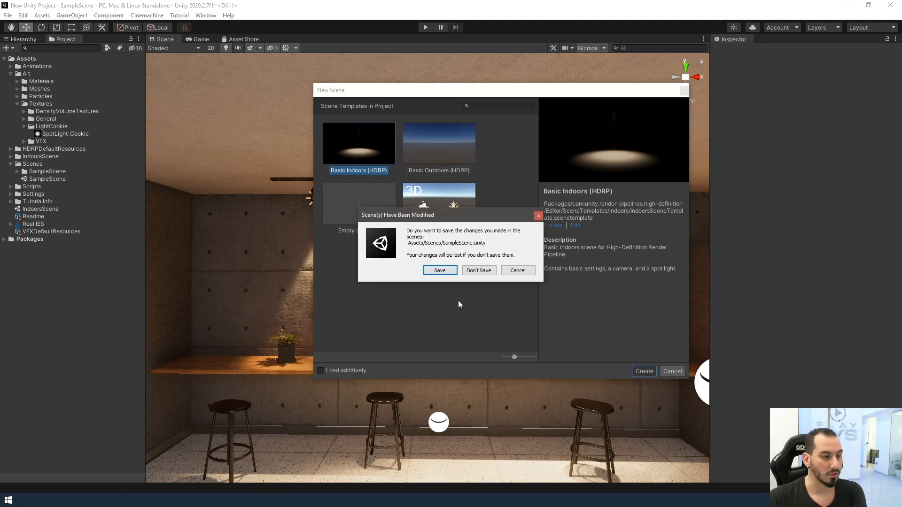
click(439, 270)
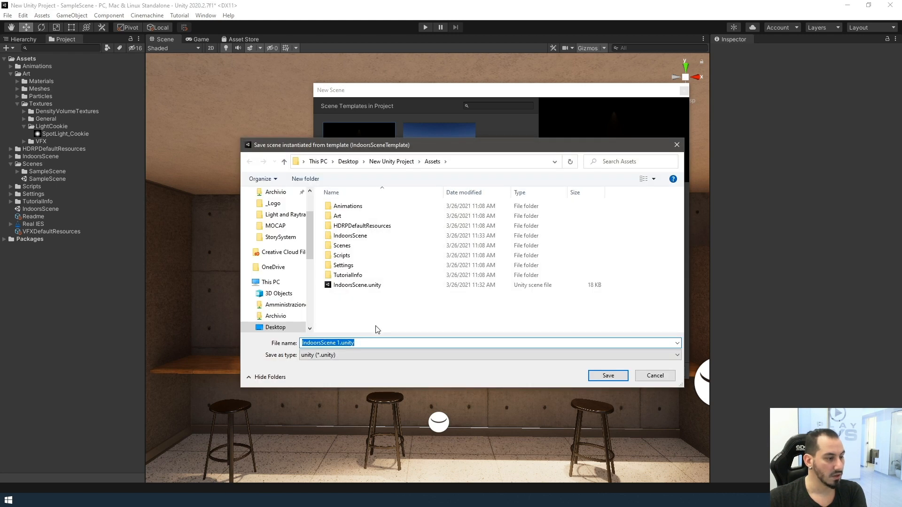
double_click(358, 285)
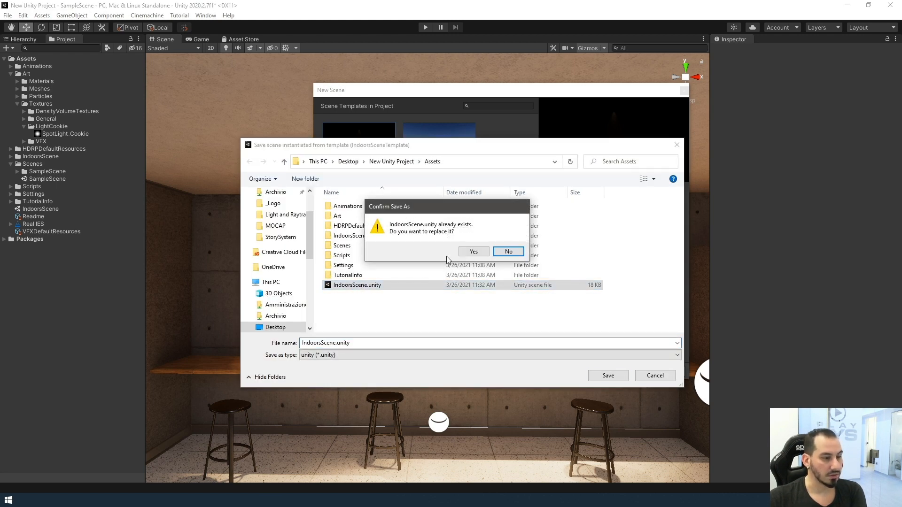
click(471, 252)
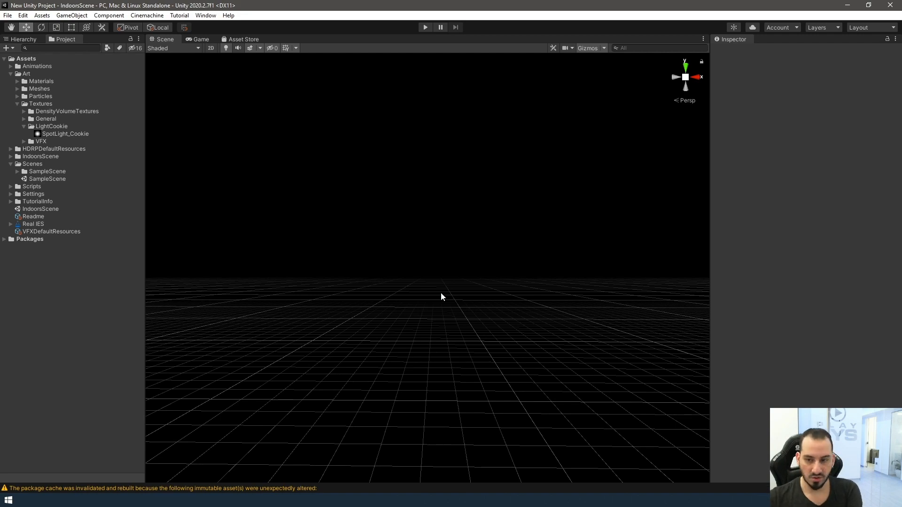
mouse_move(359, 308)
alt+mouse_down()
mouse_move(551, 336)
mouse_move(364, 316)
mouse_move(346, 337)
mouse_move(353, 296)
mouse_move(371, 298)
mouse_move(376, 310)
alt+mouse_up()
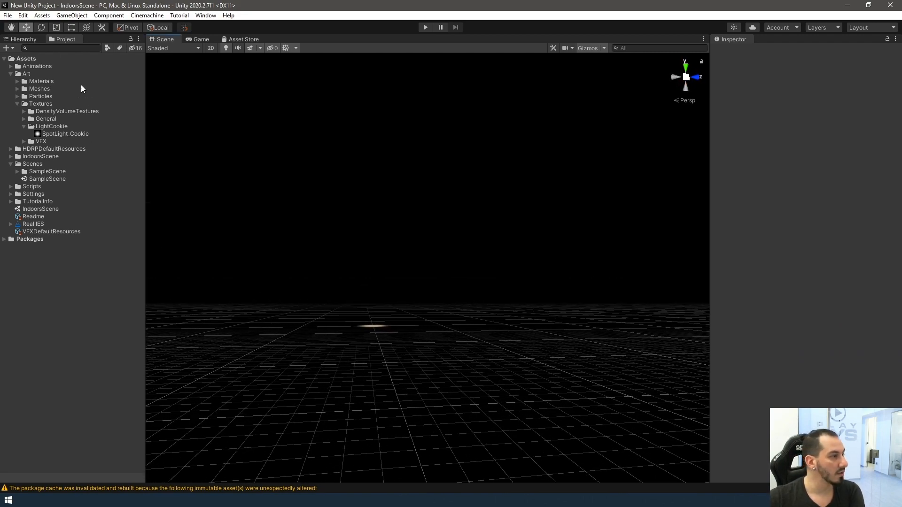
Select the Spot Light in the IndoorsScene hierarchy and examine its cone and light pool on the plane up close
click(21, 39)
click(43, 79)
key(f)
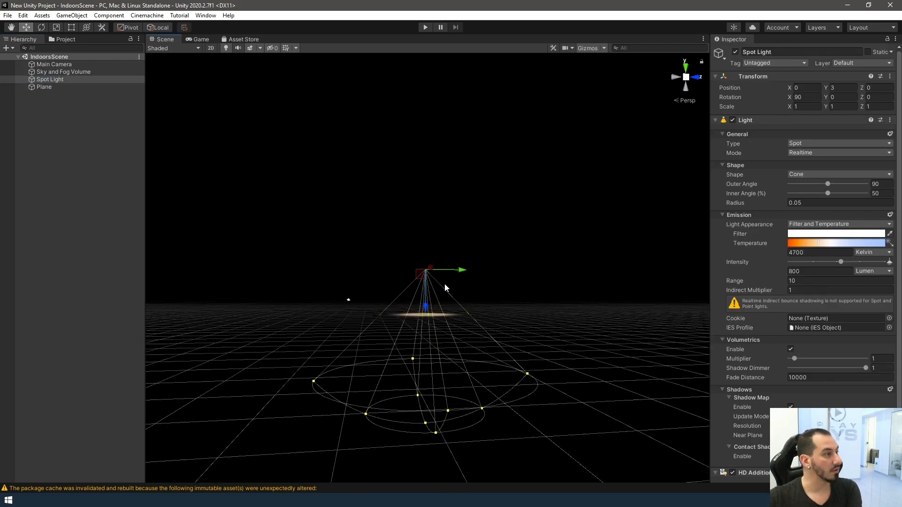
right_drag(471, 284, 475, 292)
scroll(475, 292, up, 7)
scroll(481, 292, up, 6)
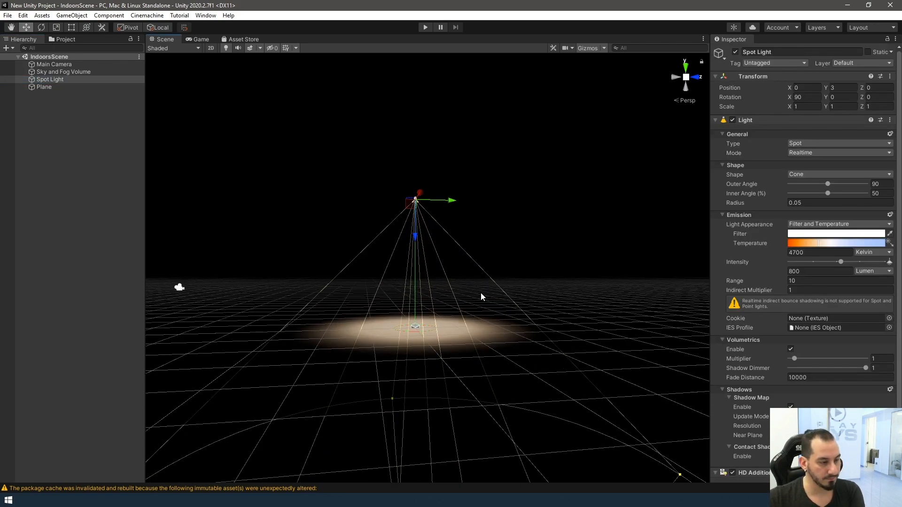
middle_drag(451, 286, 477, 324)
scroll(410, 323, up, 2)
alt+drag(385, 315, 444, 343)
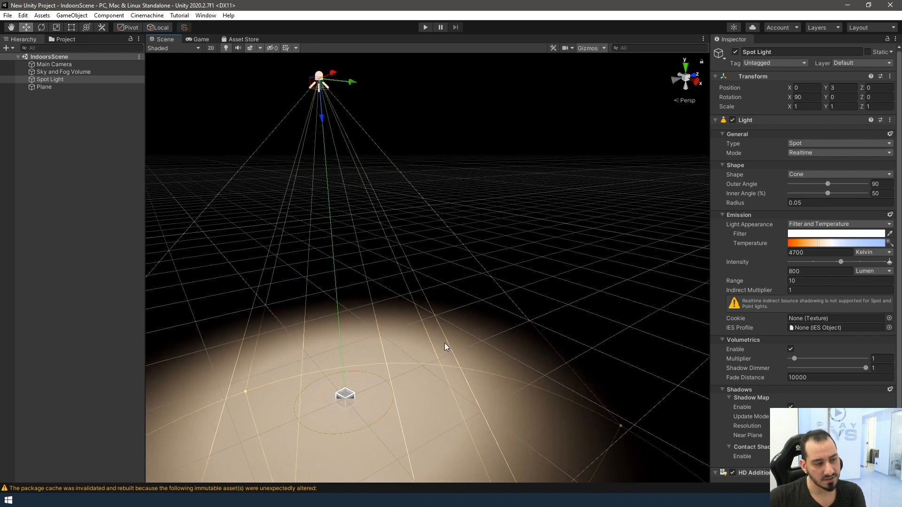
key(Left)
key(Down)
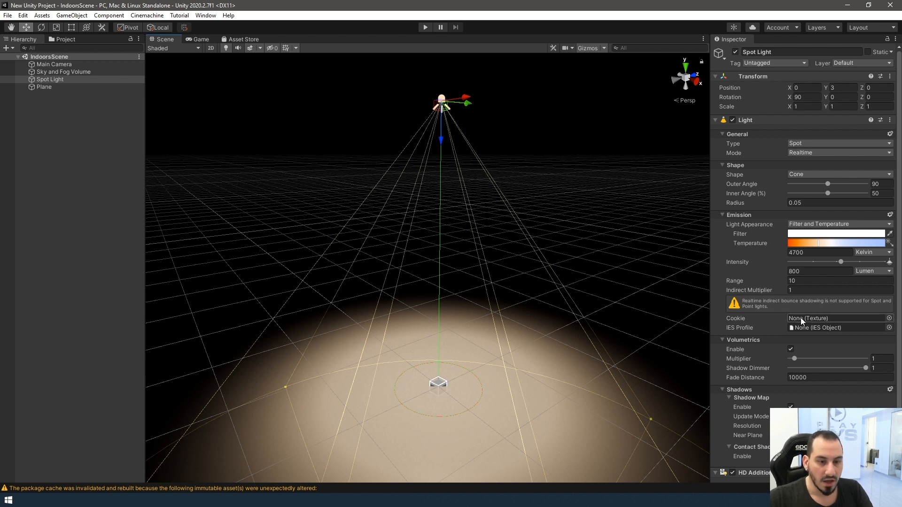
Assign SpotLight_Cookie as the Spot Light's cookie texture and inspect the resulting light pattern on the plane
click(888, 320)
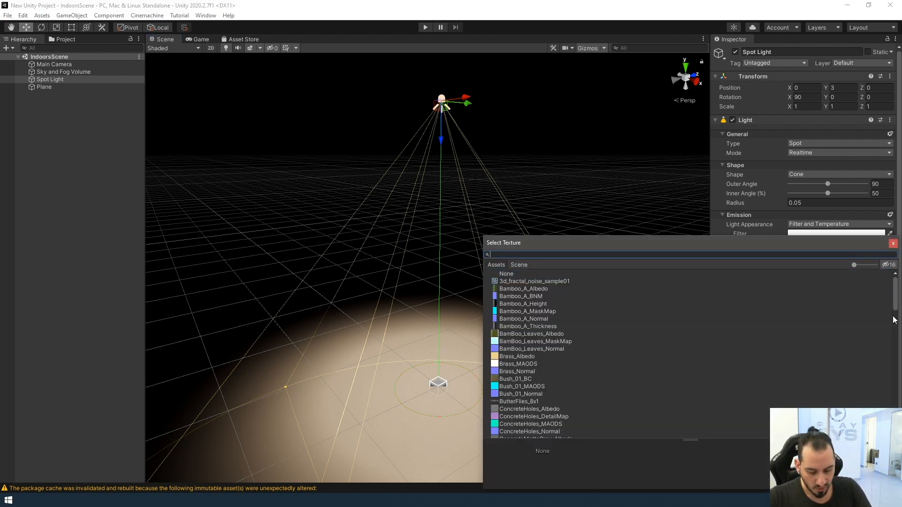
text(cooc)
text(i)
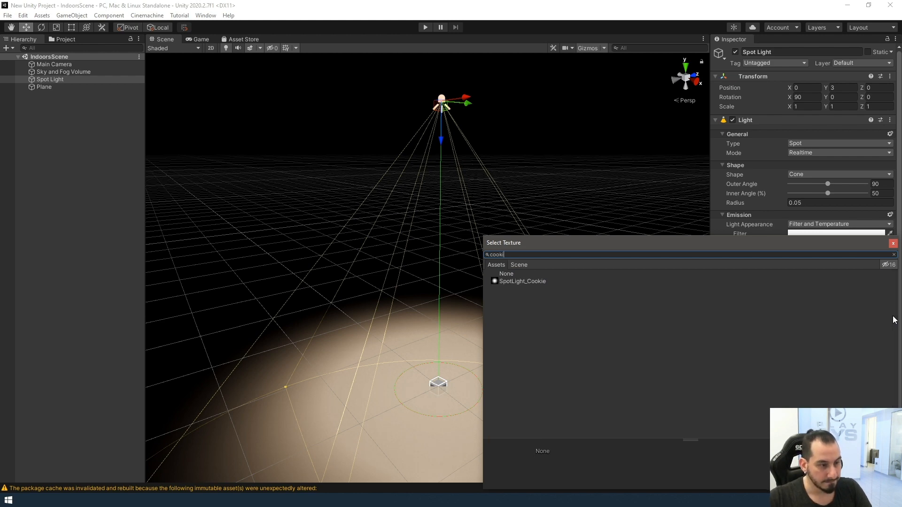
key(Down)
key(Return)
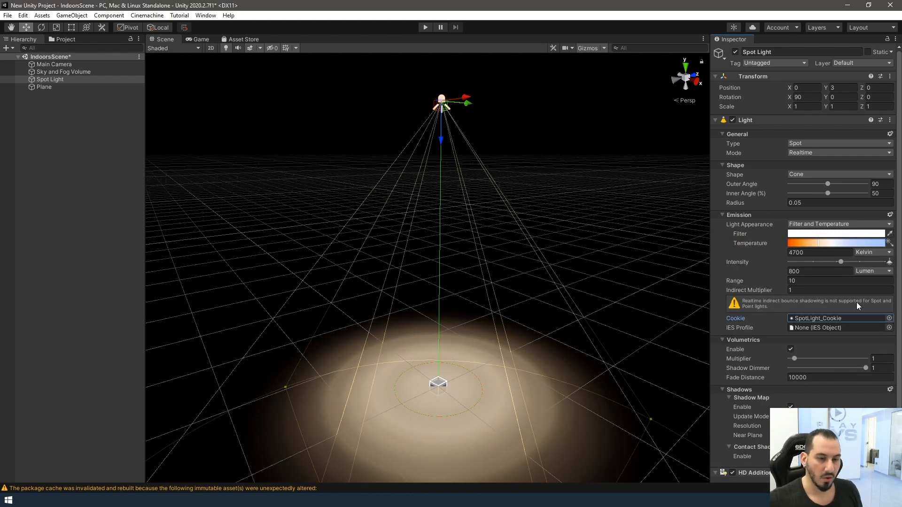
right_drag(434, 214, 428, 275)
scroll(459, 268, up, 5)
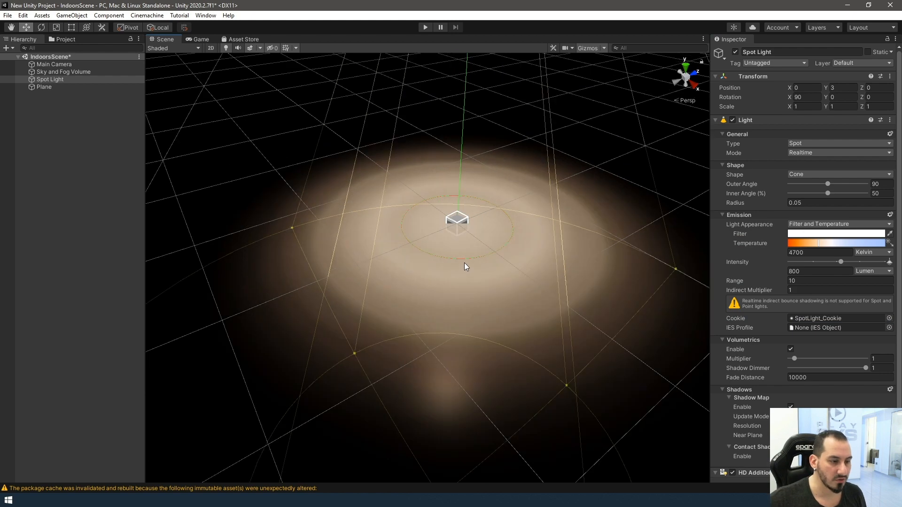
middle_drag(507, 229, 495, 280)
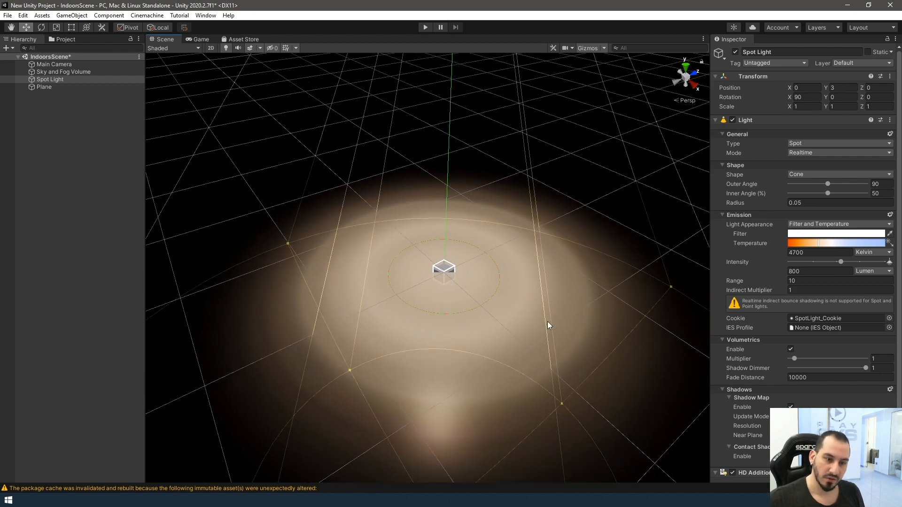
middle_drag(500, 316, 488, 347)
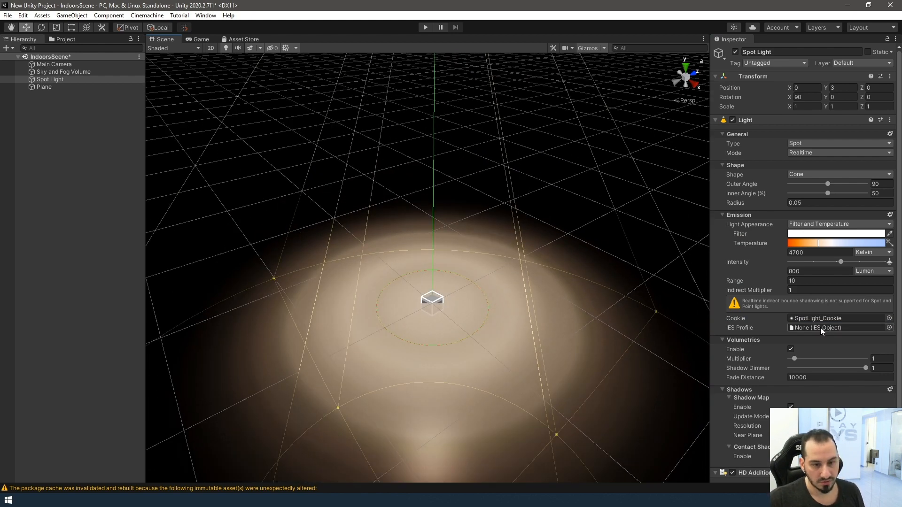
Clear the Spot Light's cookie texture by setting it to None
click(888, 318)
text(none)
key(Down)
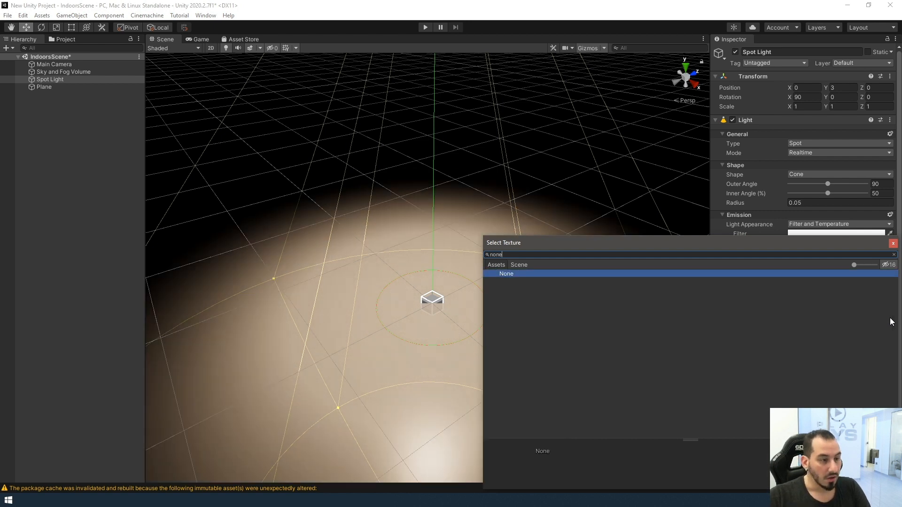
key(Return)
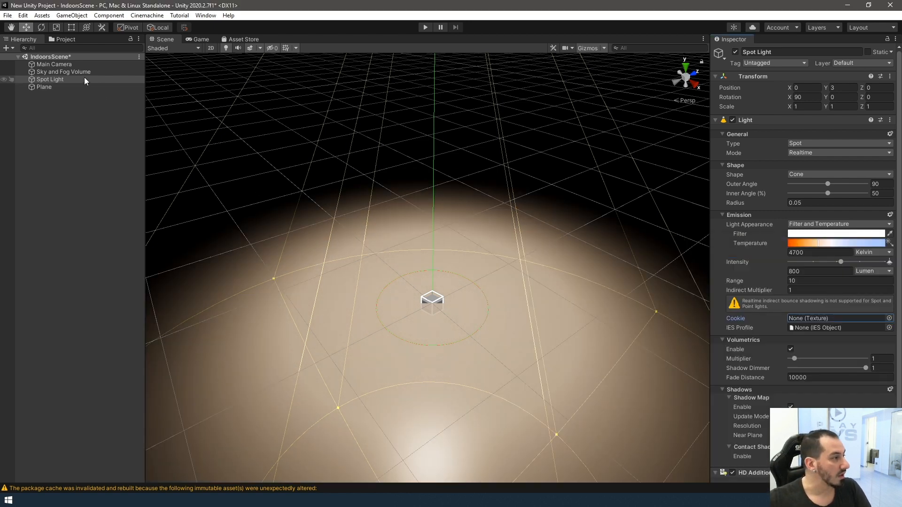
Assign Real IES-2D-IES as the Spot Light's IES profile and inspect its ring pattern on the plane
click(889, 327)
double_click(514, 281)
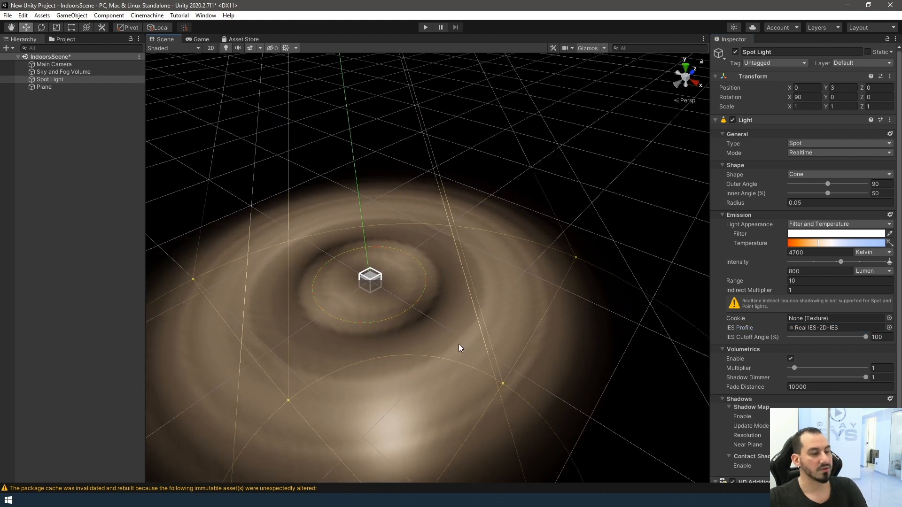
middle_drag(459, 348, 489, 348)
right_drag(490, 349, 467, 324)
Locate the light's Real IES asset and raise its IES Size to Resolution 512 and on to 1024, applying the import changes
click(802, 327)
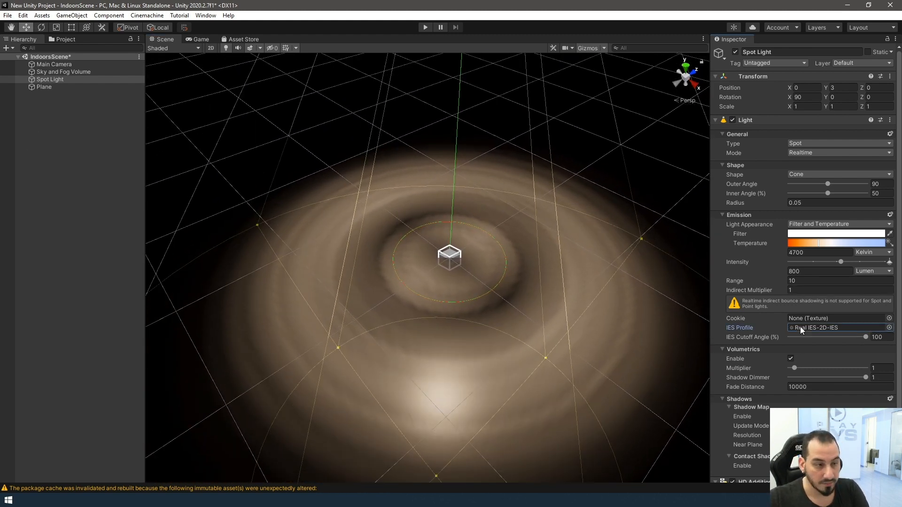
click(64, 40)
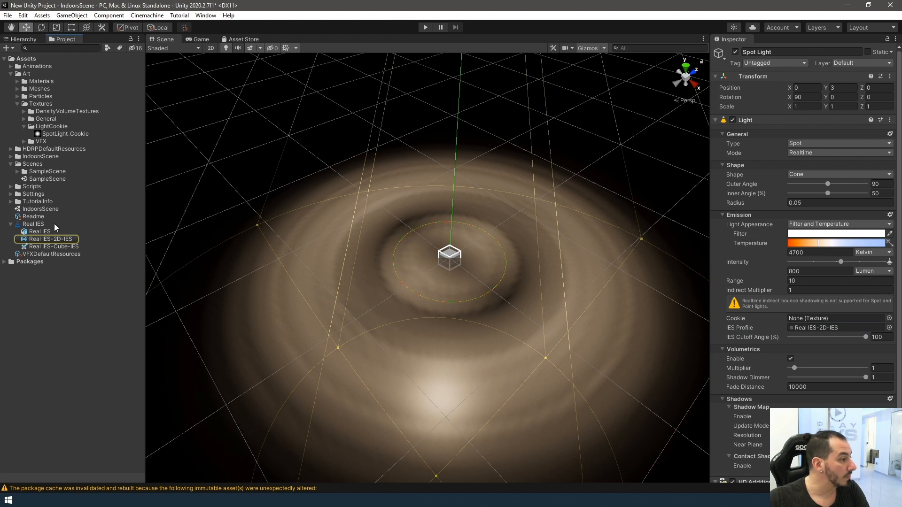
click(38, 224)
click(821, 182)
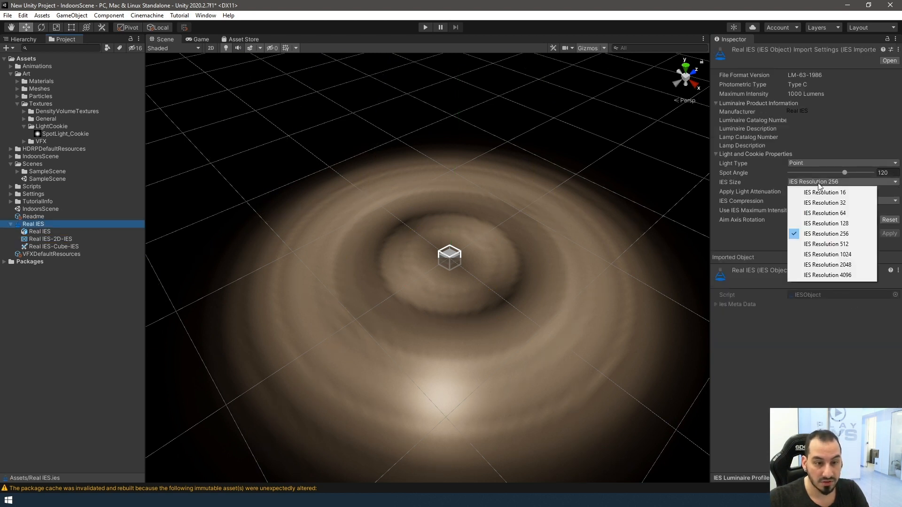
click(827, 245)
click(889, 233)
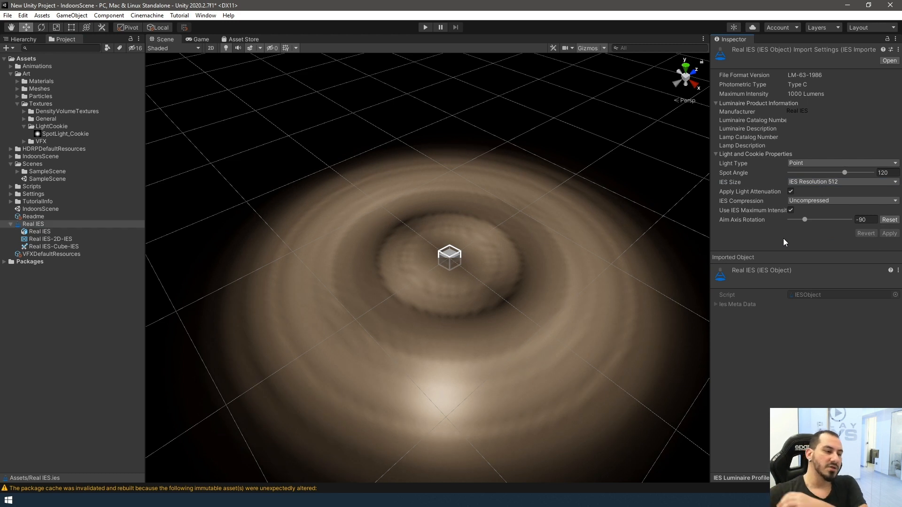
click(815, 182)
click(831, 254)
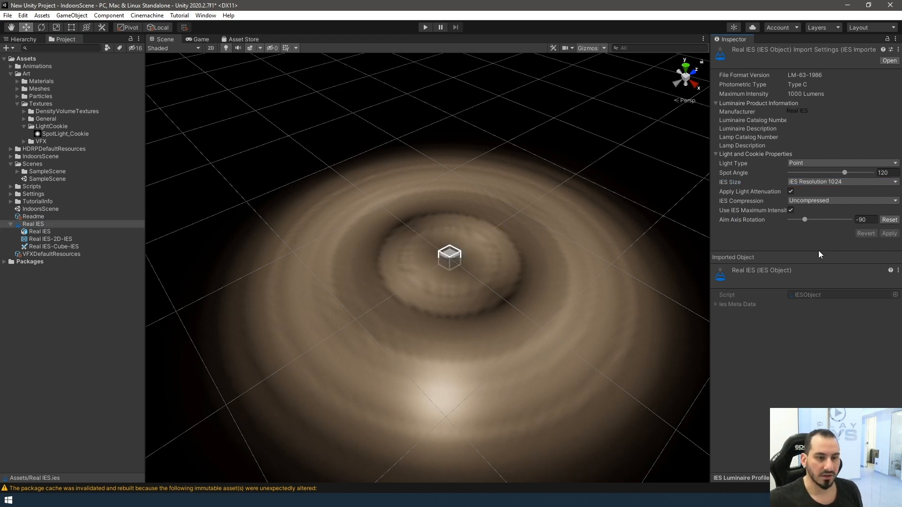
Check the IES Compression options of Real IES and view the light pattern on the plane from farther back
click(808, 202)
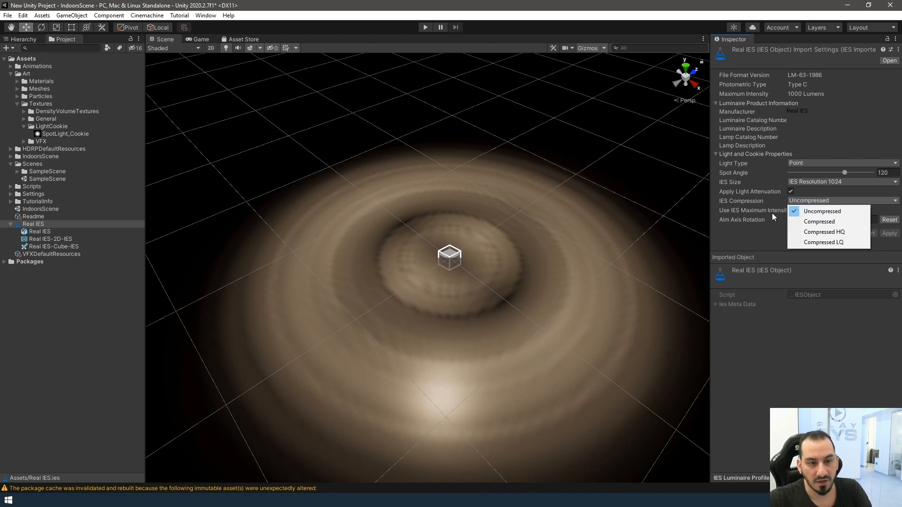
click(770, 227)
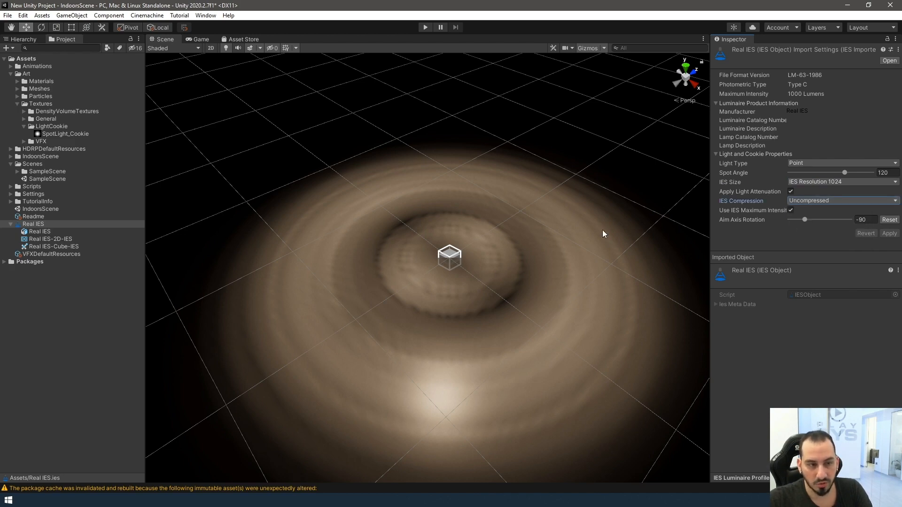
right_drag(605, 234, 520, 243)
scroll(517, 253, down, 8)
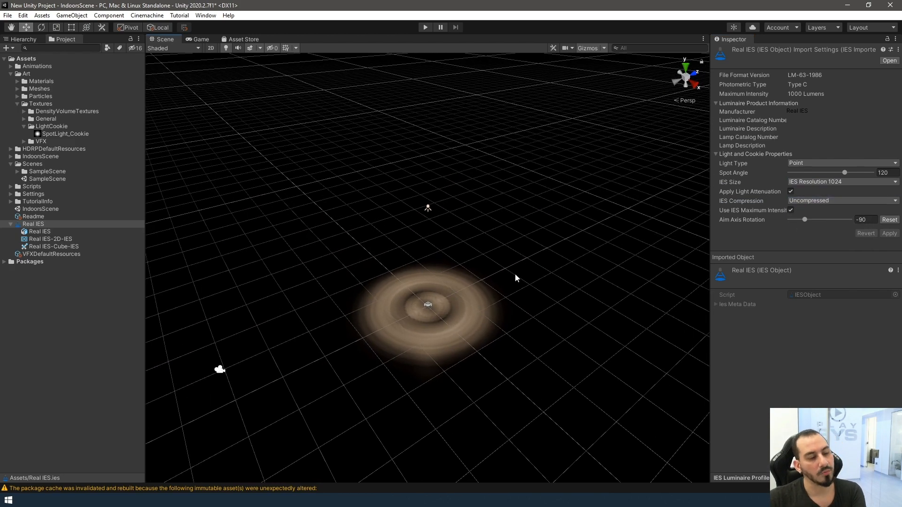
scroll(502, 320, down, 1)
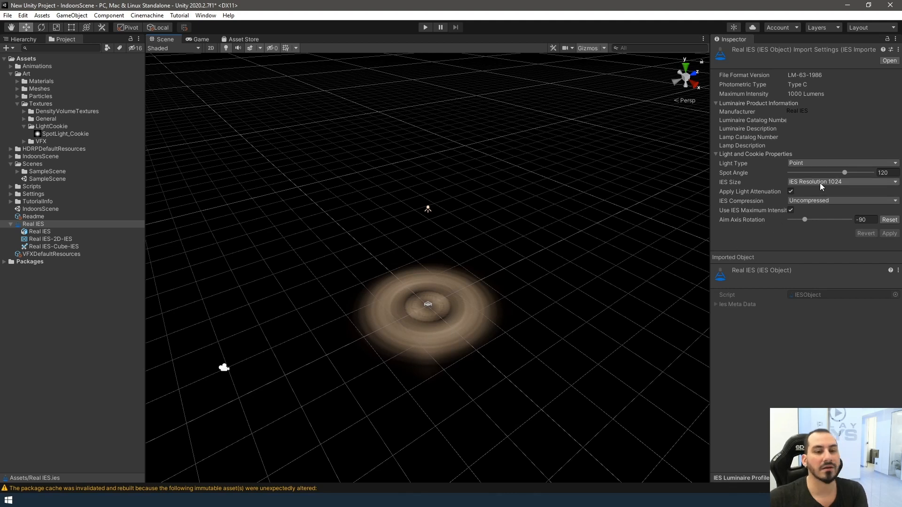
Inspect the Real IES-Cube-IES cubemap faces, and collapse the Real IES asset and the LightCookie and Textures folders
click(35, 247)
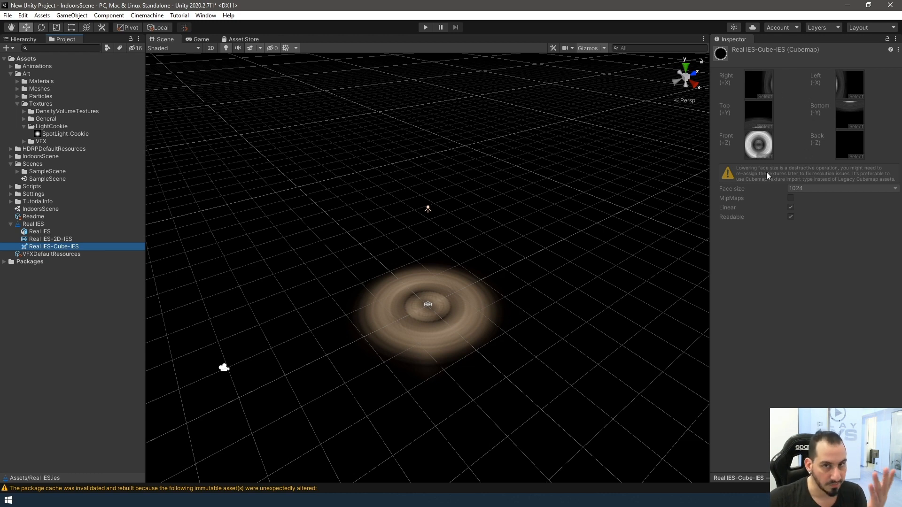
click(43, 225)
click(10, 224)
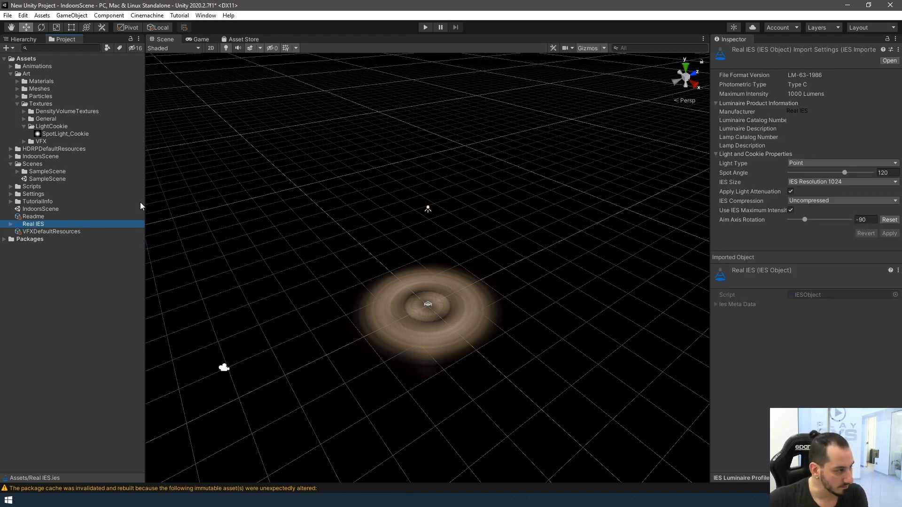
scroll(443, 250, up, 3)
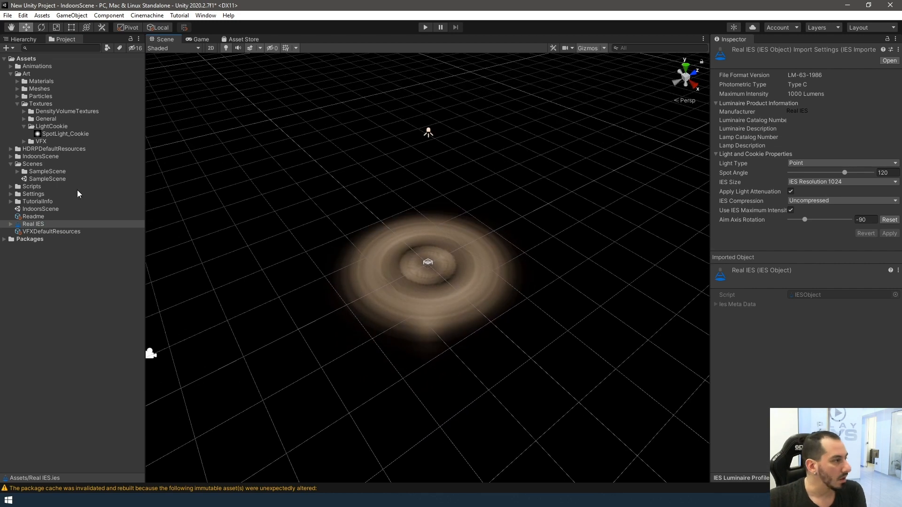
click(24, 126)
click(17, 104)
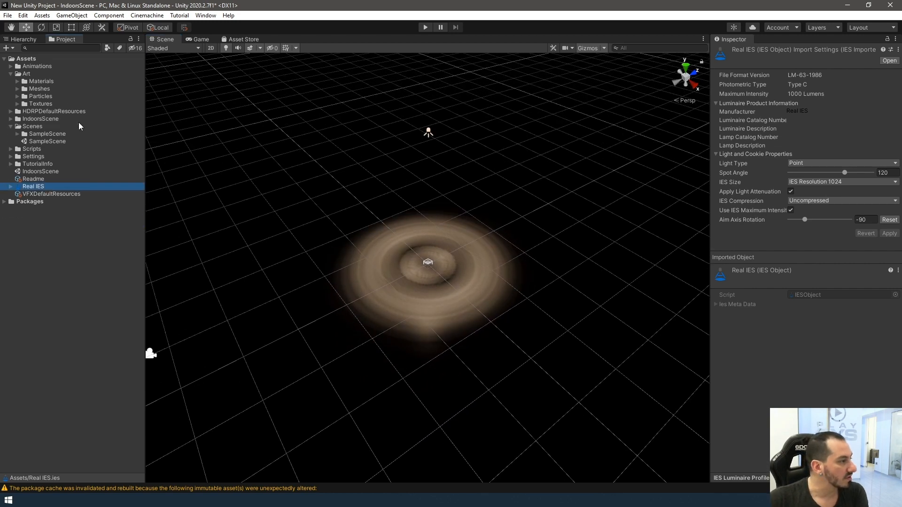
Select the Spot Light in the hierarchy and frame its whole cone and ring pattern in the view
click(26, 39)
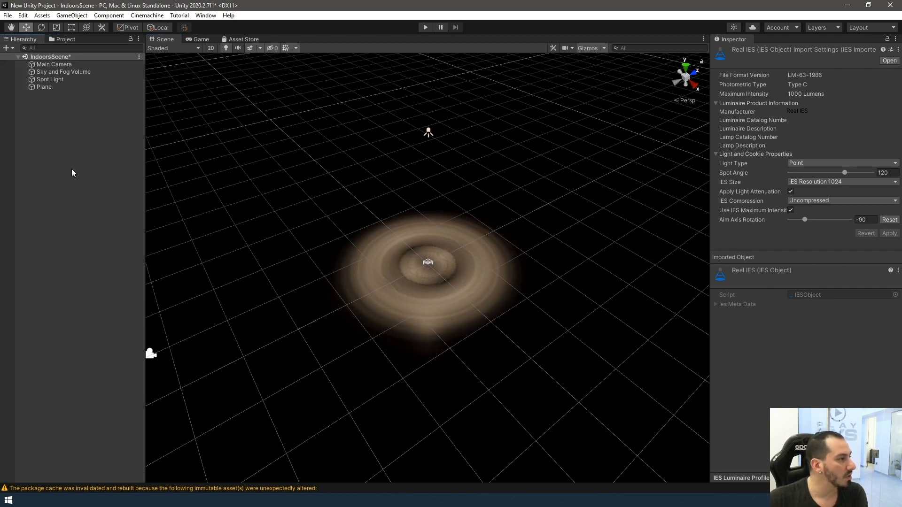
click(50, 79)
alt+drag(490, 244, 497, 280)
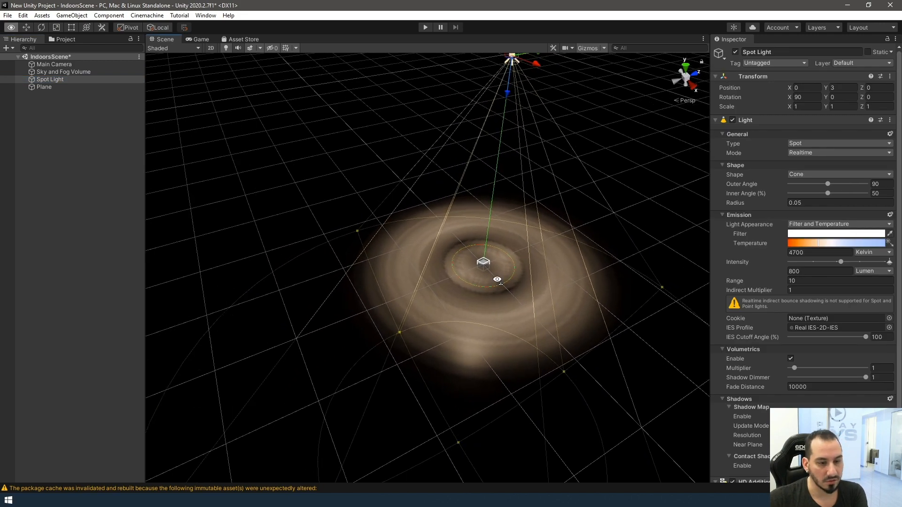
key(f)
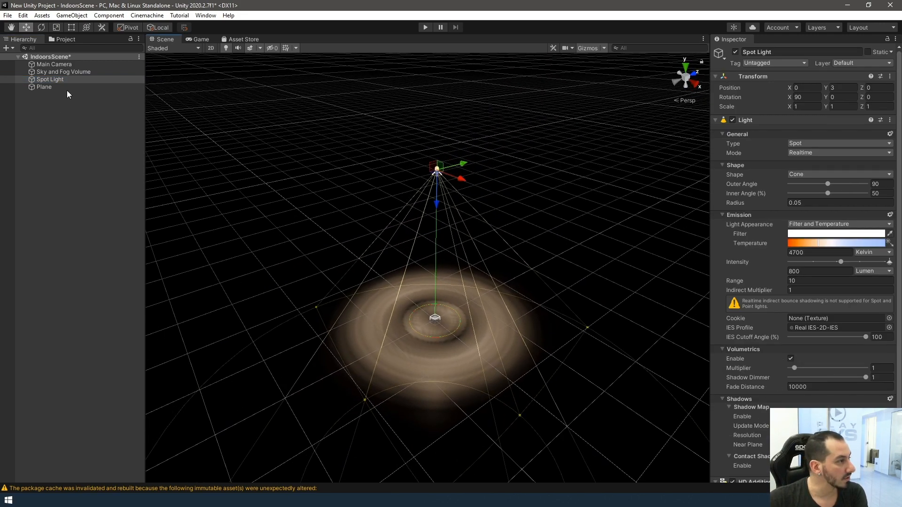
Enable the Fog Attenuation Distance override on the Sky and Fog Volume and set it to 5
click(78, 67)
click(78, 71)
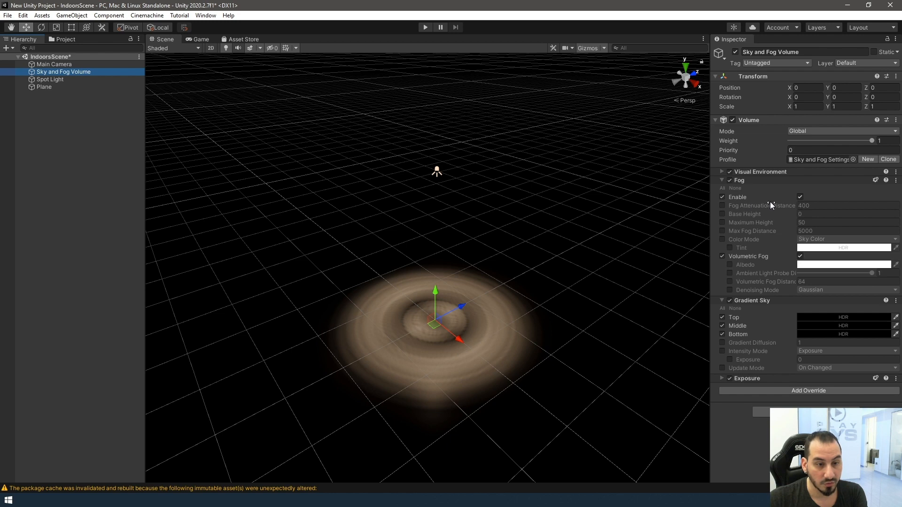
click(723, 205)
click(804, 205)
text(5)
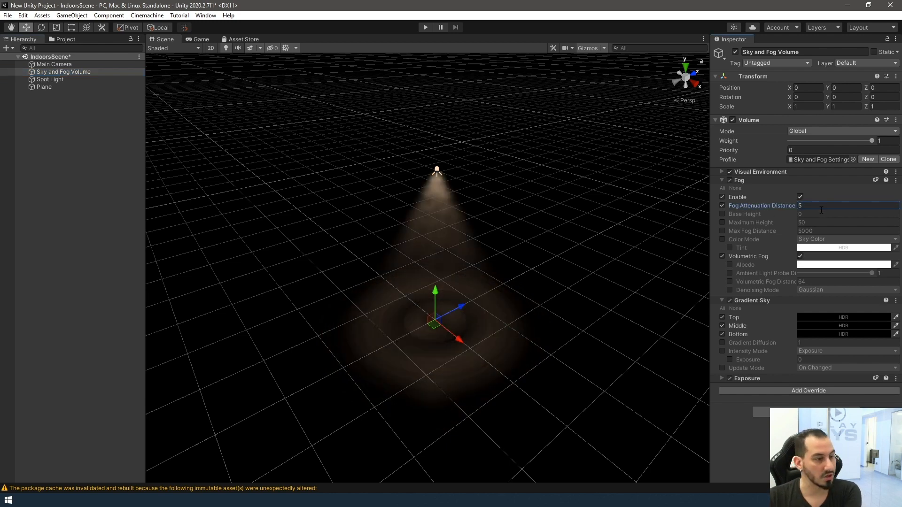
key(Return)
Examine the spot light's volumetric beam in the fog from the side and up close
scroll(500, 282, up, 1)
middle_drag(529, 357, 513, 343)
right_drag(514, 343, 494, 324)
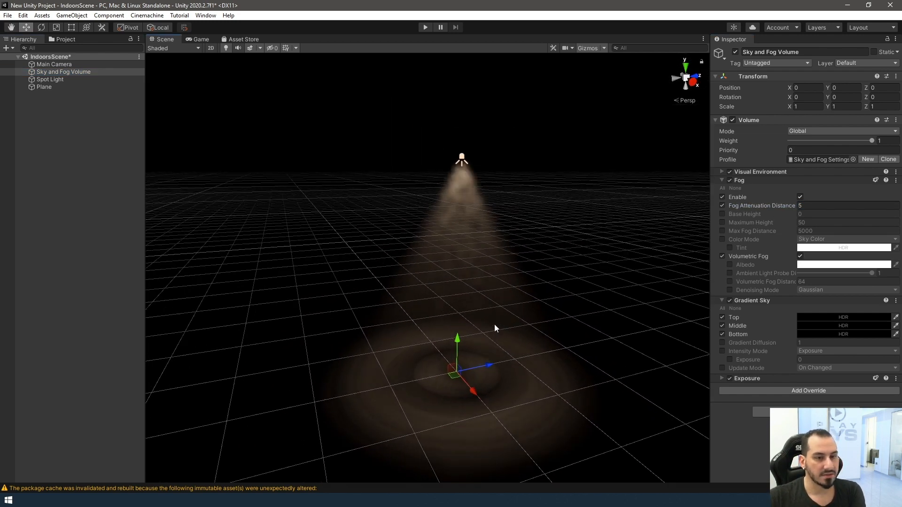
right_drag(535, 376, 526, 357)
scroll(537, 365, up, 1)
middle_drag(545, 389, 535, 364)
scroll(537, 369, up, 1)
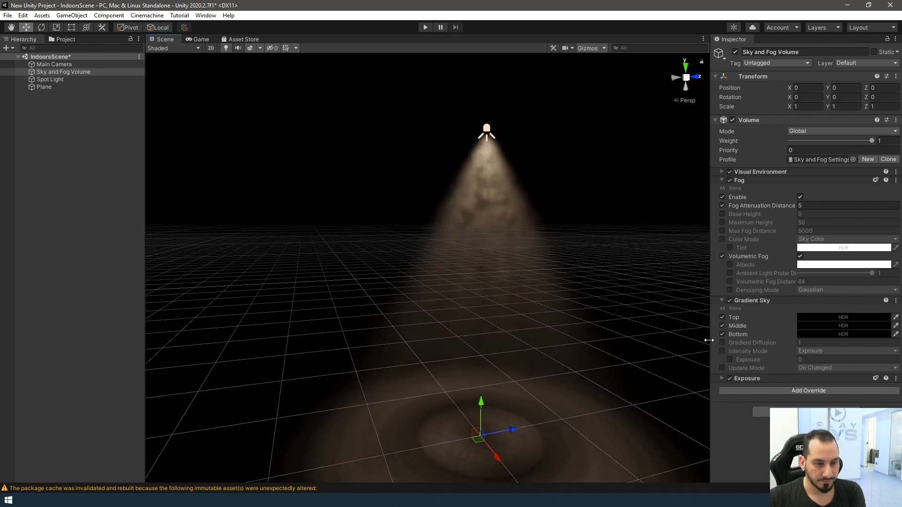
Enable the Volumetric Fog Distance override on the Sky and Fog Volume, set it to 12, and view the whole beam
click(730, 282)
click(808, 282)
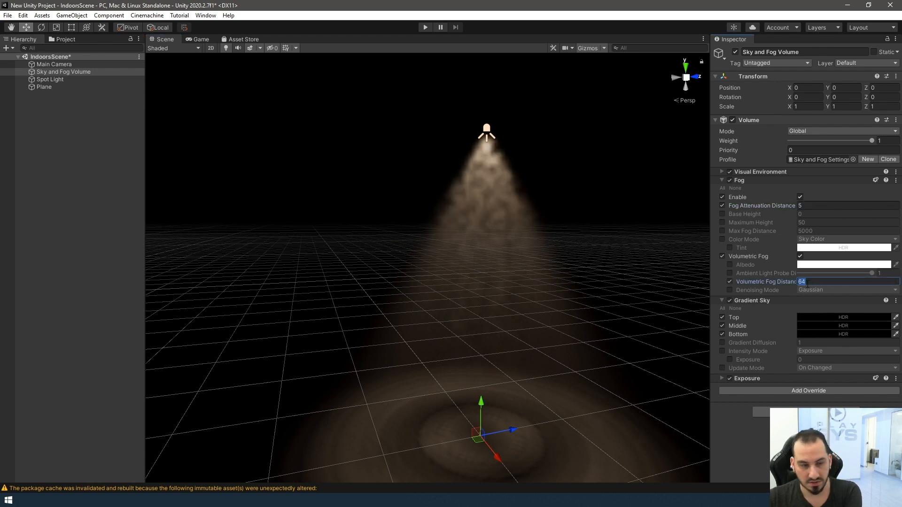
text(12)
key(Return)
scroll(510, 328, down, 1)
scroll(510, 328, down, 1)
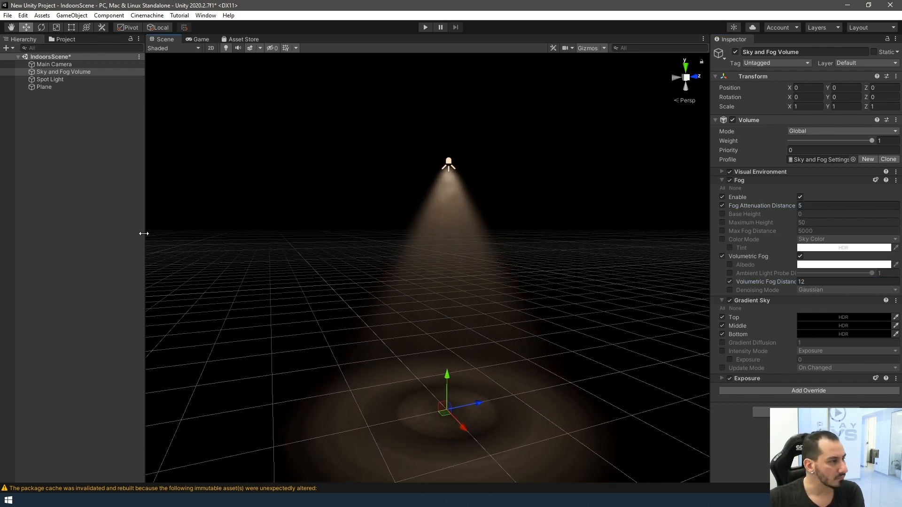
Set the Spot Light's intensity to 2500 lumen and its range to 3
click(50, 79)
click(798, 271)
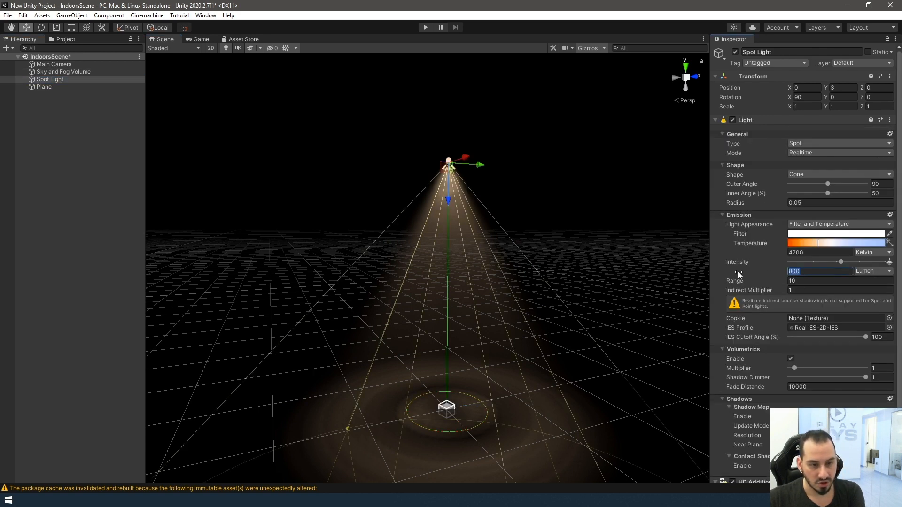
text(2500)
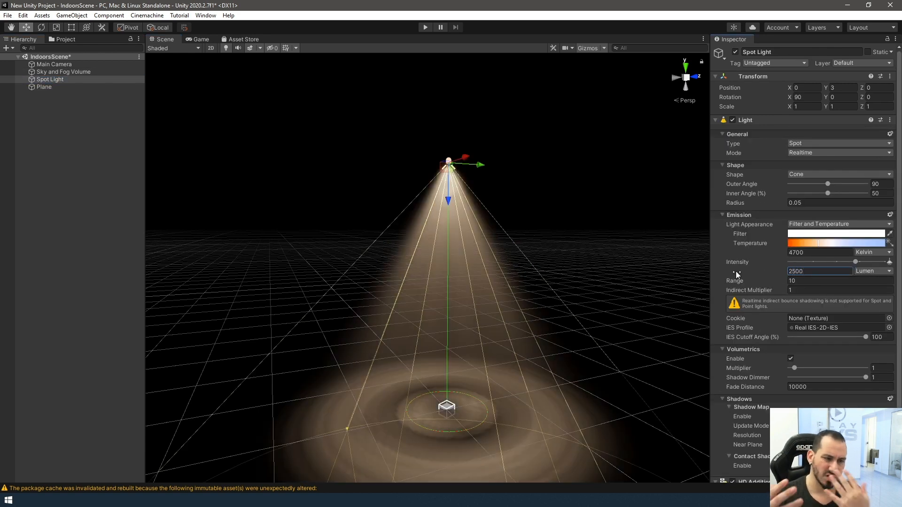
right_drag(576, 270, 566, 263)
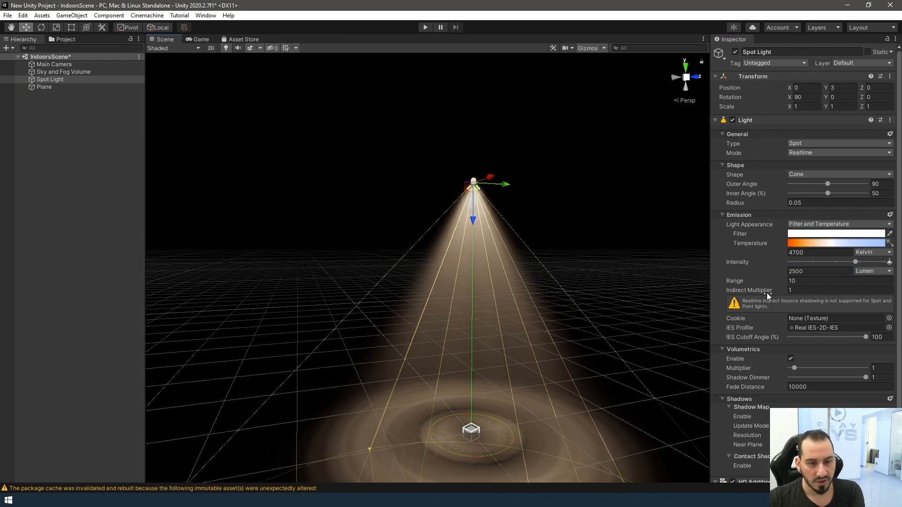
click(802, 281)
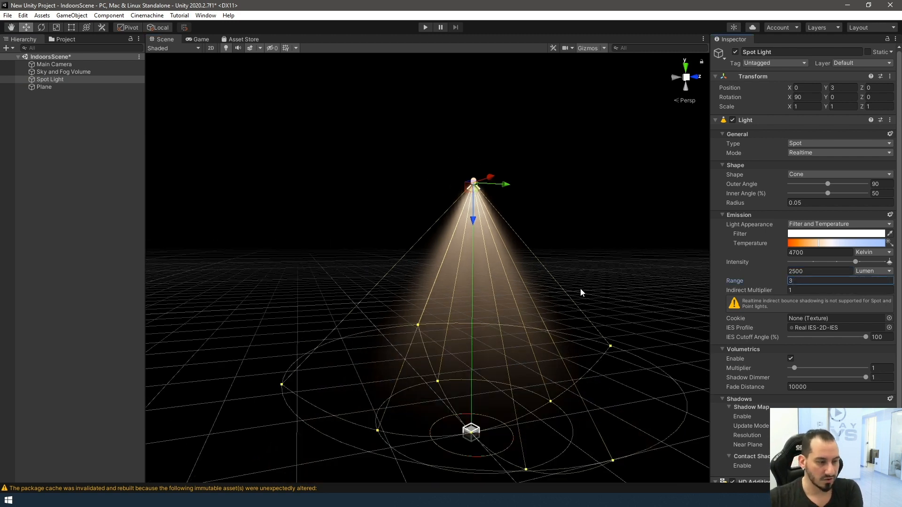
right_drag(576, 213, 575, 204)
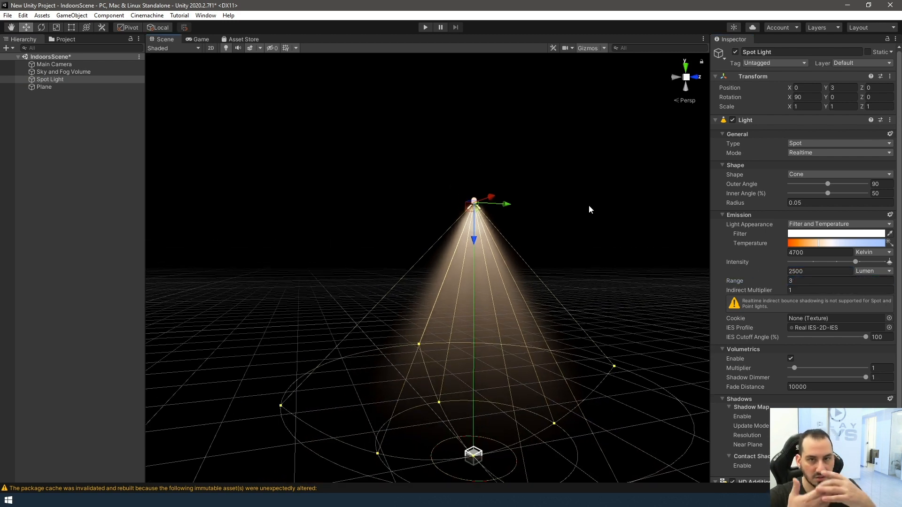
Deselect the light and examine its foggy beam up close and from the opposite side
click(589, 207)
right_drag(582, 263, 549, 293)
key(w)
key(d)
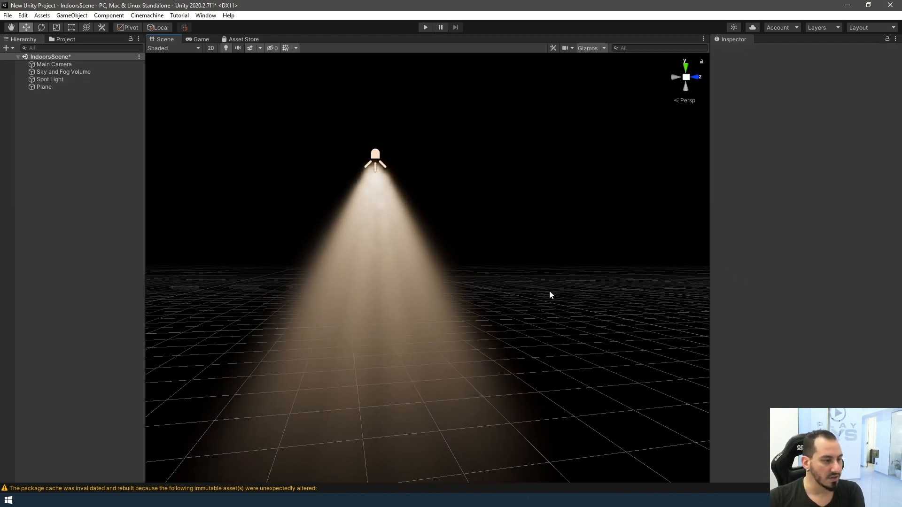
middle_drag(549, 292, 555, 283)
right_drag(555, 283, 390, 278)
key(d)
key(w)
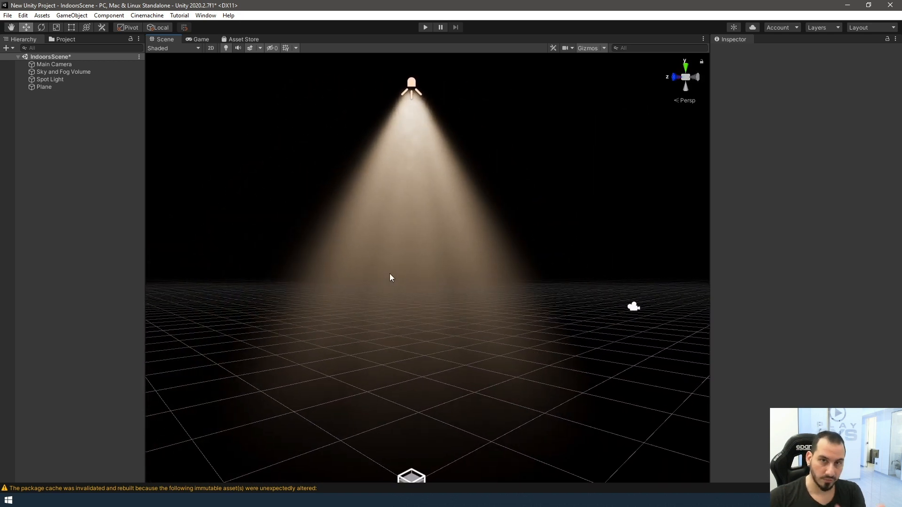
Select the Spot Light and assign the SpotLight_Cookie texture as its cookie
click(412, 85)
click(889, 327)
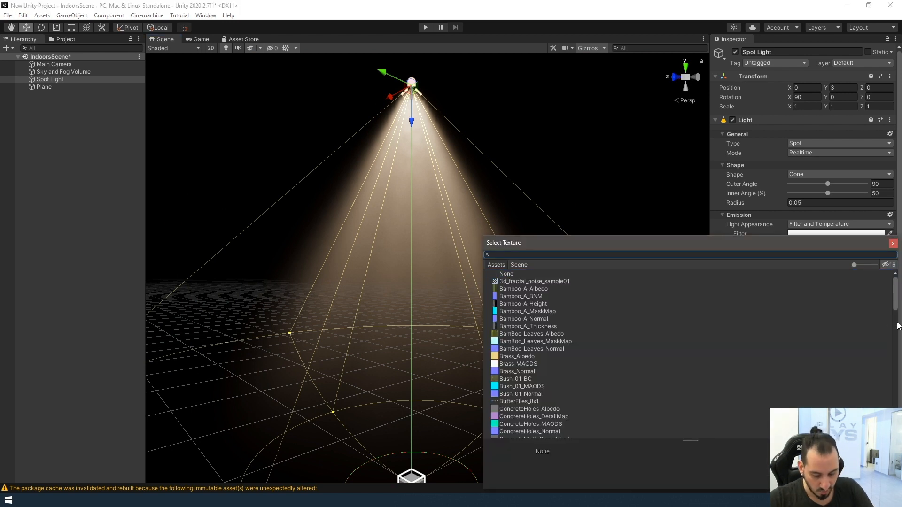
text(cookie)
key(Return)
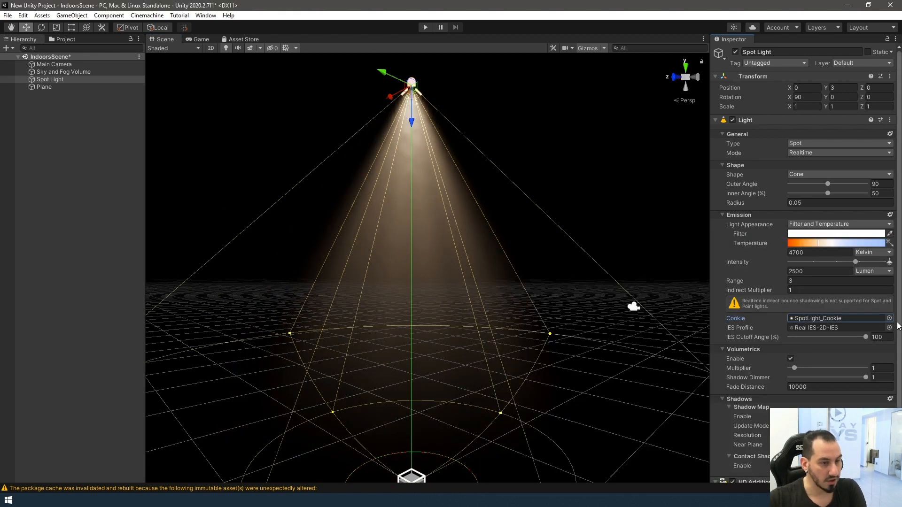
Set the Spot Light's IES profile to None and view the beam with only the cookie
click(891, 332)
text(none)
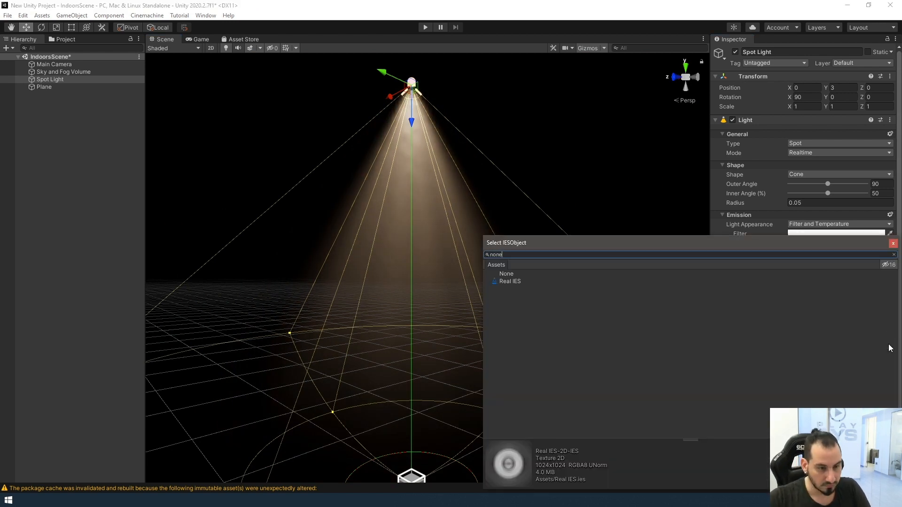
key(Down)
key(Return)
click(561, 186)
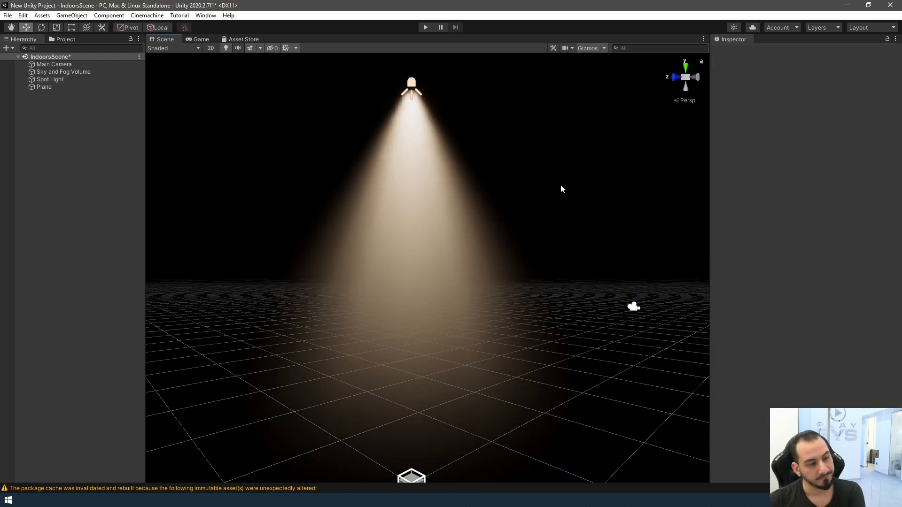
right_drag(545, 263, 526, 263)
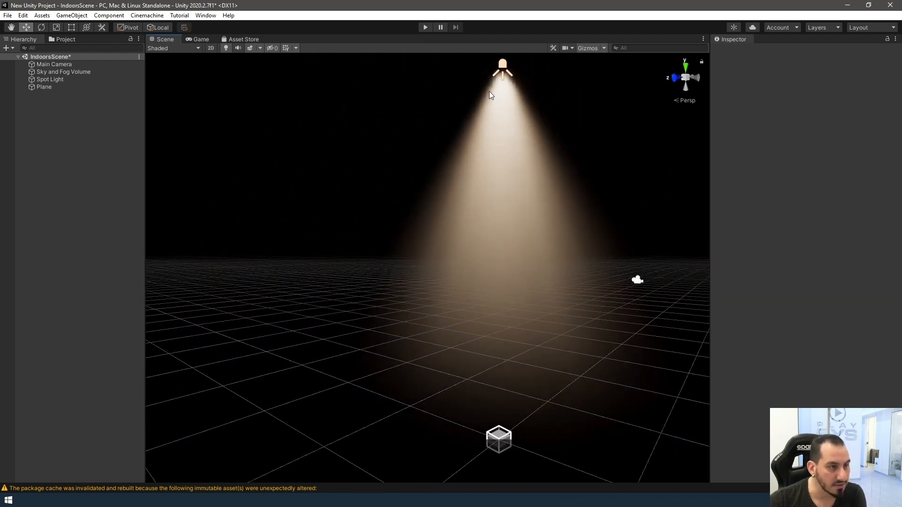
Assign Real IES as the Spot Light's IES profile again
click(504, 61)
click(889, 328)
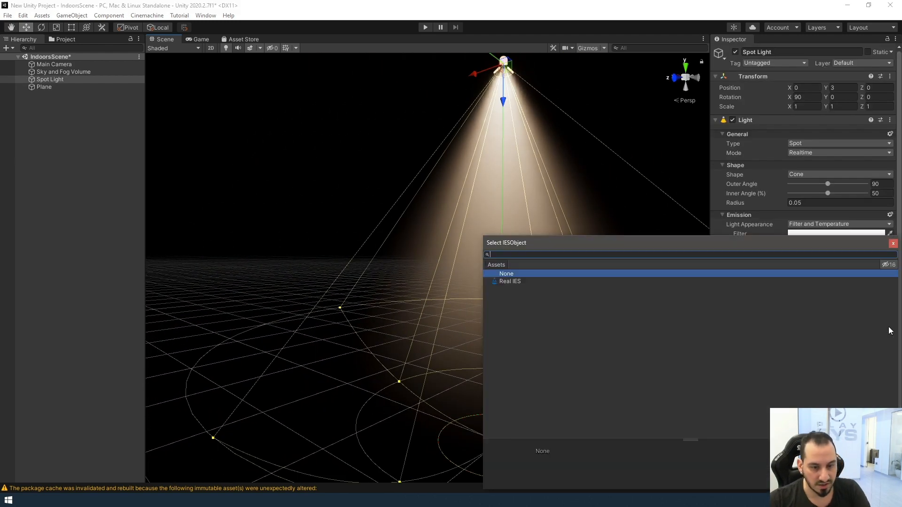
key(Down)
key(Return)
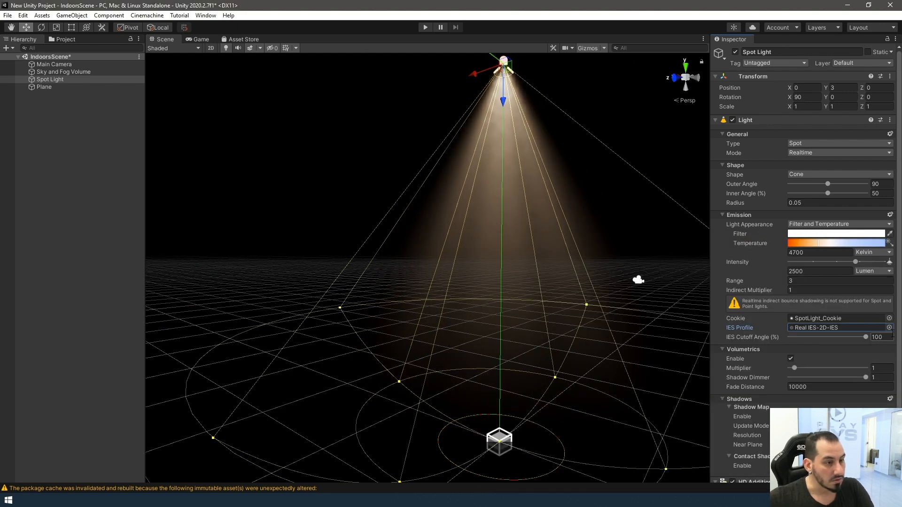
Enable the Spot Light's additional Reflector option, set its intensity to 1500 lumen, and view the beam without the light selected
click(818, 271)
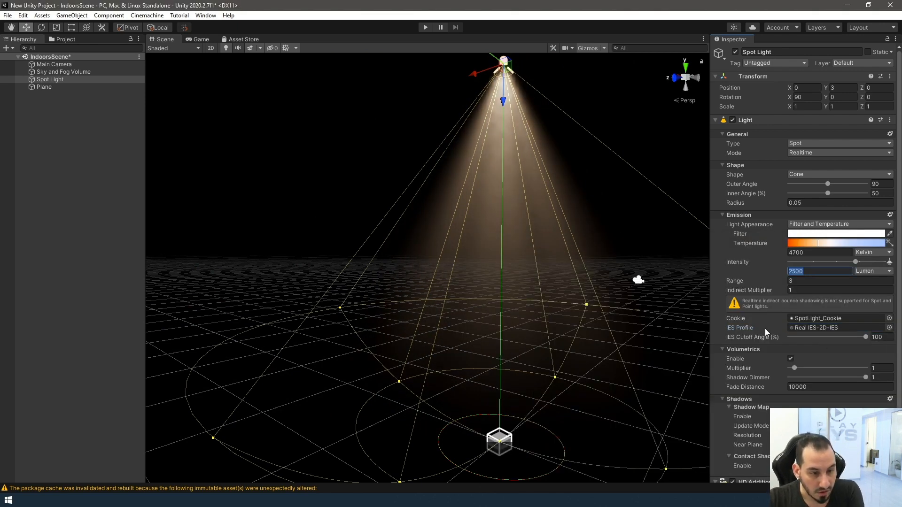
click(890, 215)
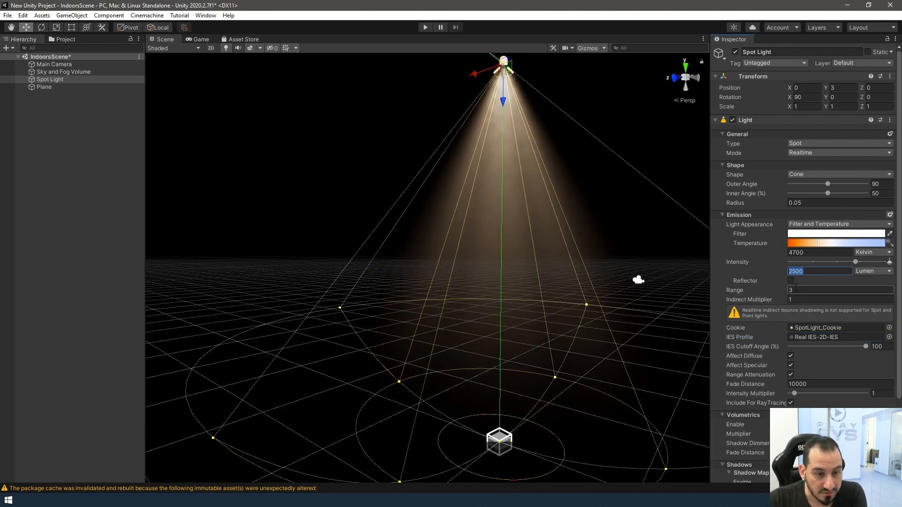
click(790, 281)
double_click(817, 271)
text(1500)
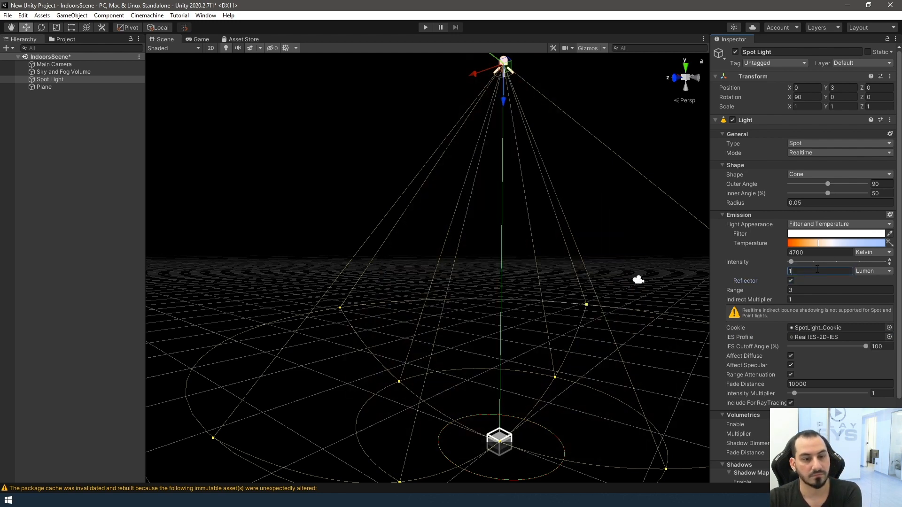
click(890, 214)
click(618, 120)
right_drag(533, 361, 438, 365)
key(d)
key(w)
key(s)
Switch to Real IES, reset the light, and set C 0-180 to about 21% at 10°, 40% at 30°, 58% at 50° and 78% at 70°
click(333, 499)
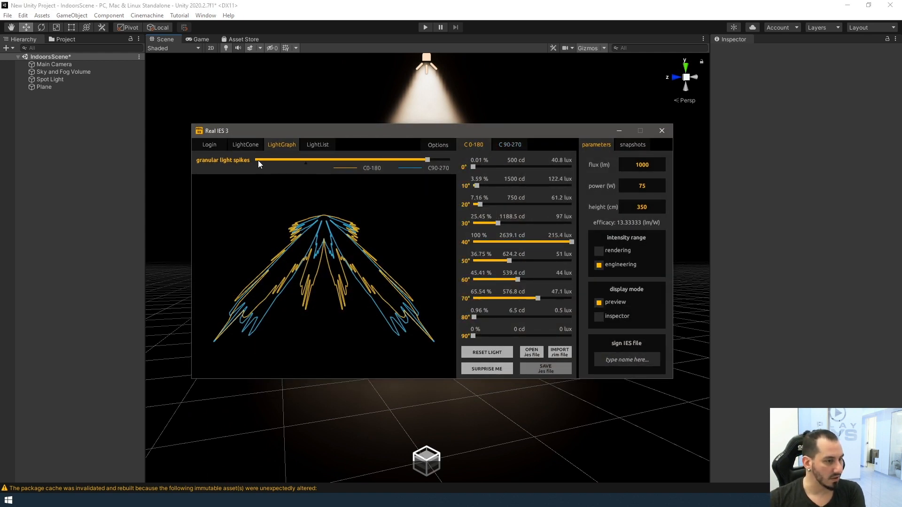
click(495, 354)
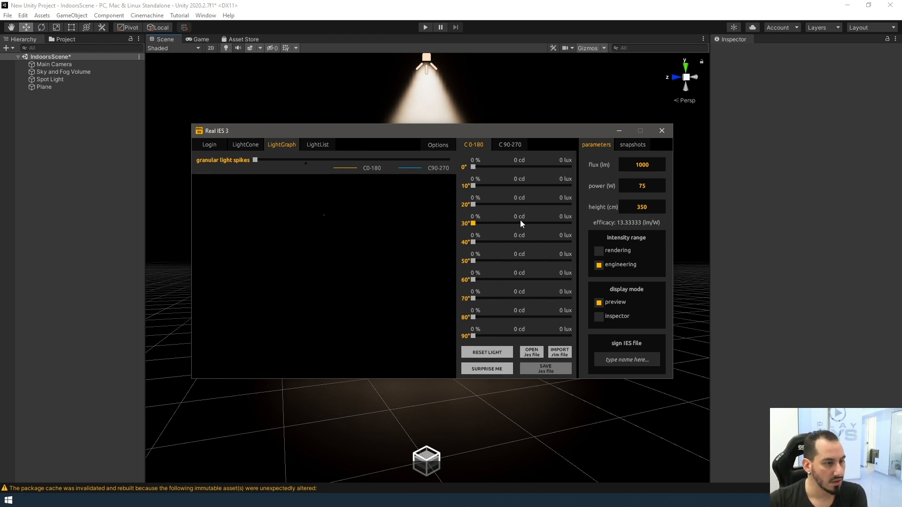
drag(503, 185, 495, 186)
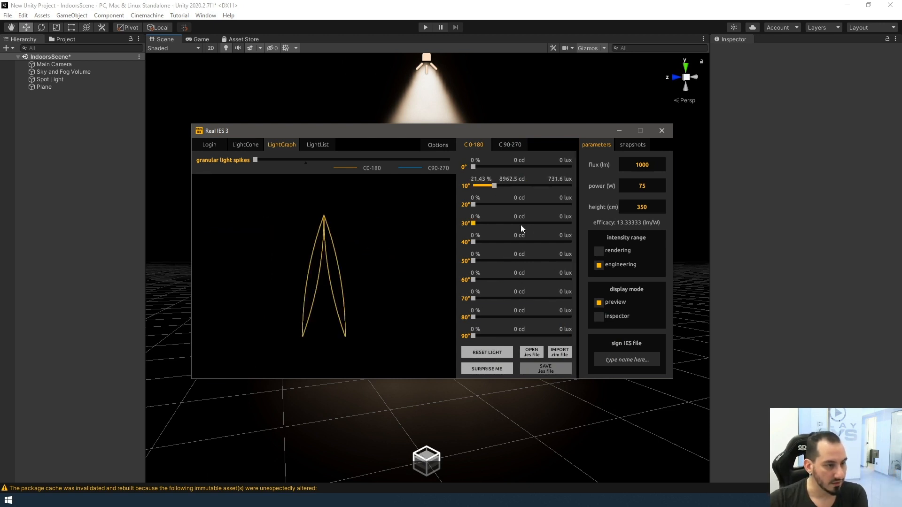
click(512, 223)
drag(521, 261, 530, 261)
drag(534, 297, 548, 298)
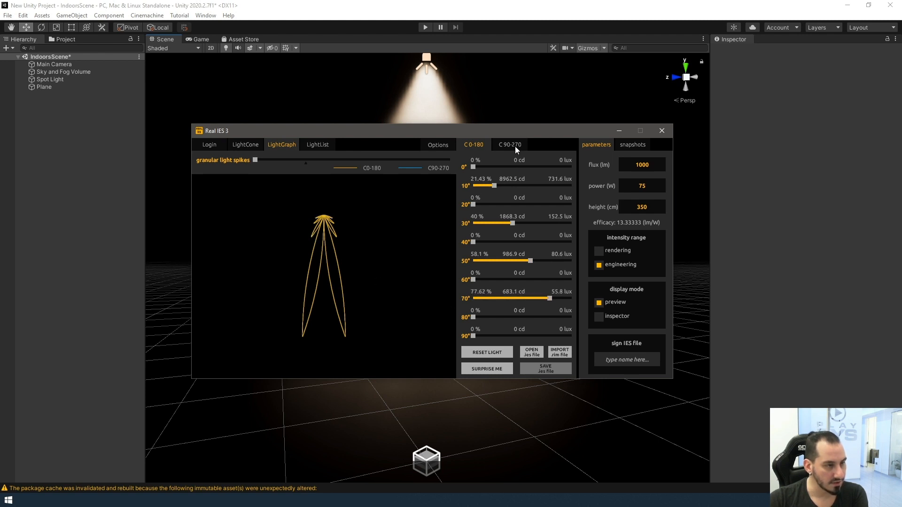
Try lower intensities for the 10° angle of C 0-180, including an exact value of 1000 cd
drag(489, 186, 475, 188)
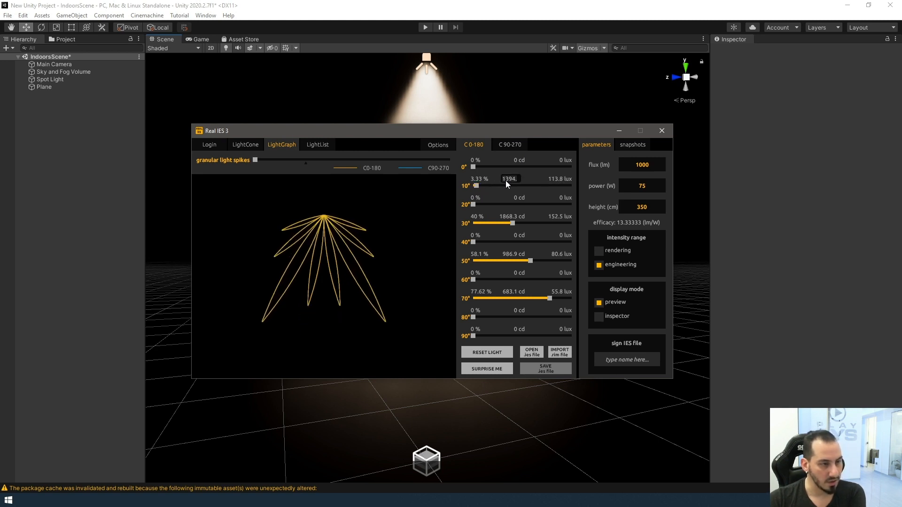
text(00)
key(Return)
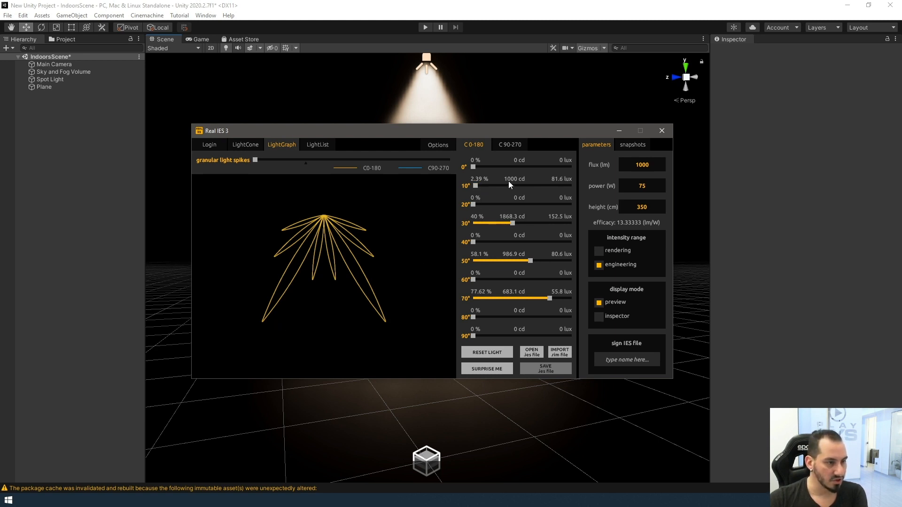
drag(476, 186, 477, 187)
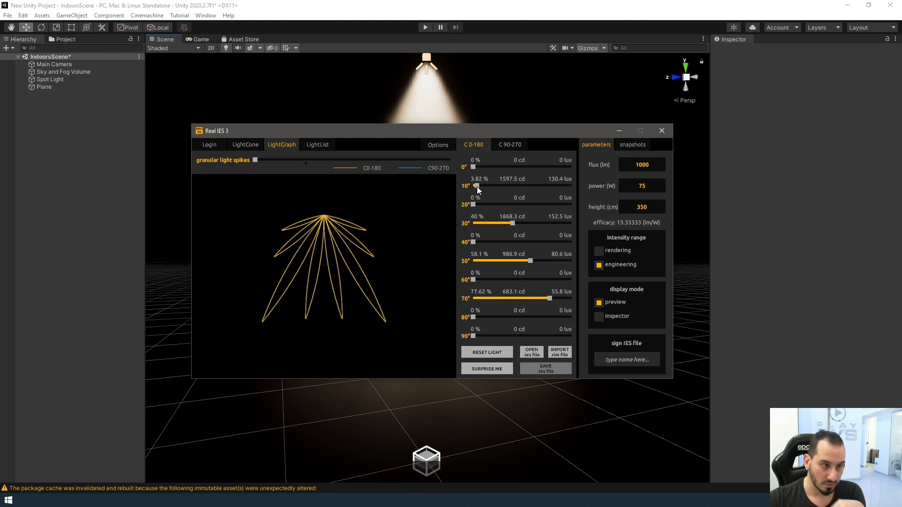
mouse_move(478, 187)
mouse_down()
mouse_move(485, 184)
mouse_move(476, 185)
mouse_up()
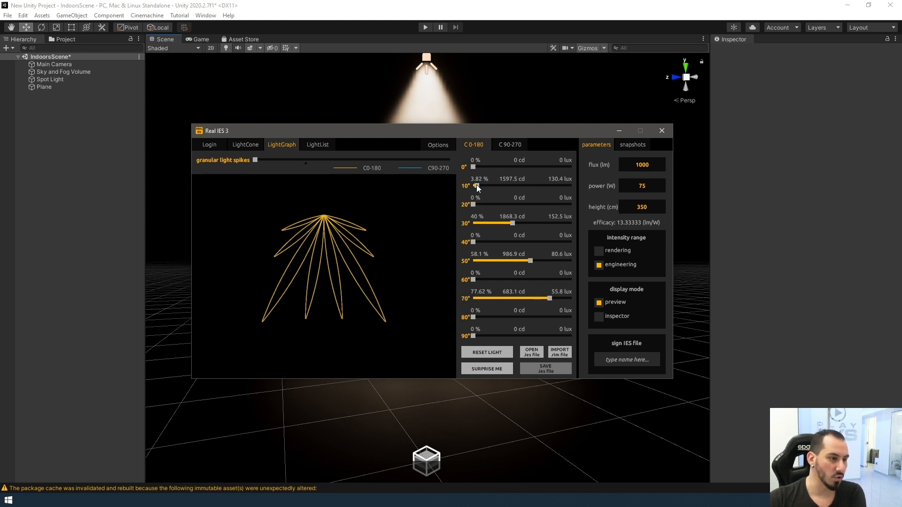
Set C 0-180 to about 11% at 10°, 6% at 20° and 56% at 30°, with strong granular light spikes
drag(476, 184, 484, 184)
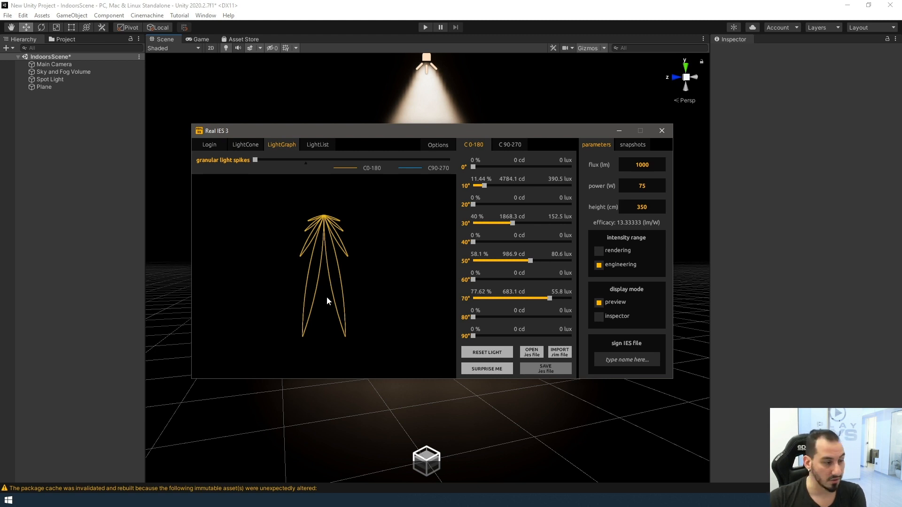
drag(474, 204, 494, 218)
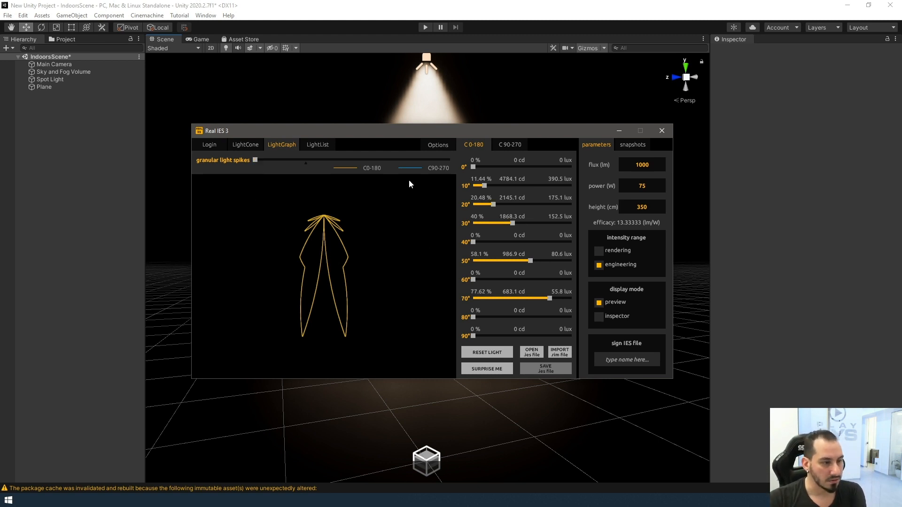
drag(492, 205, 528, 221)
drag(258, 162, 426, 165)
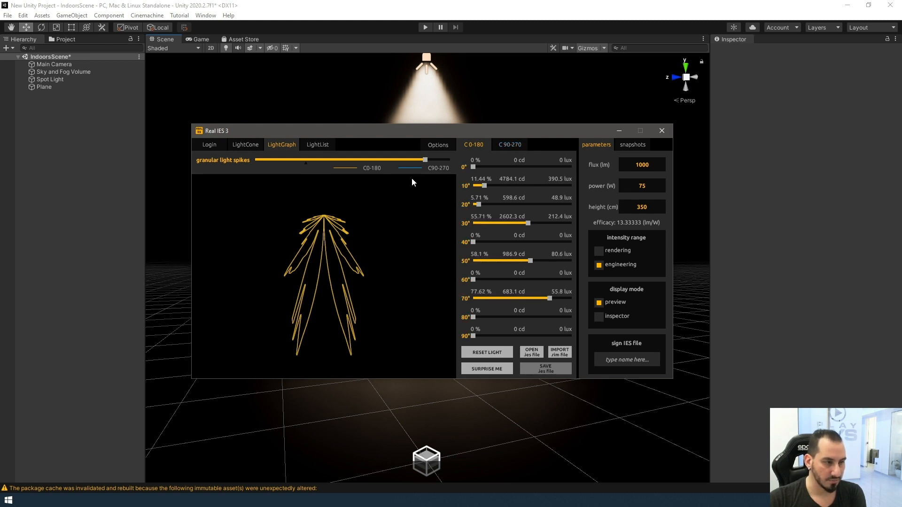
Save the light profile over the existing Real IES.ies in the project's Assets folder
click(553, 368)
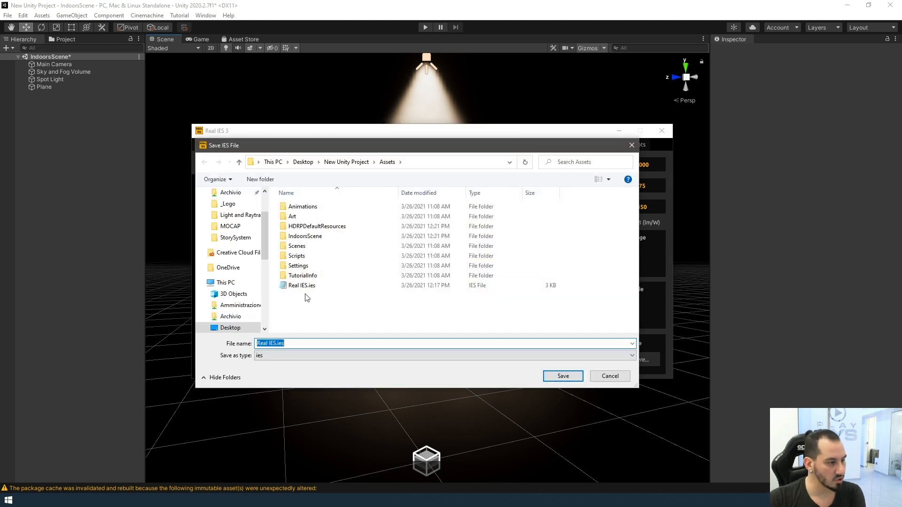
double_click(303, 286)
key(Return)
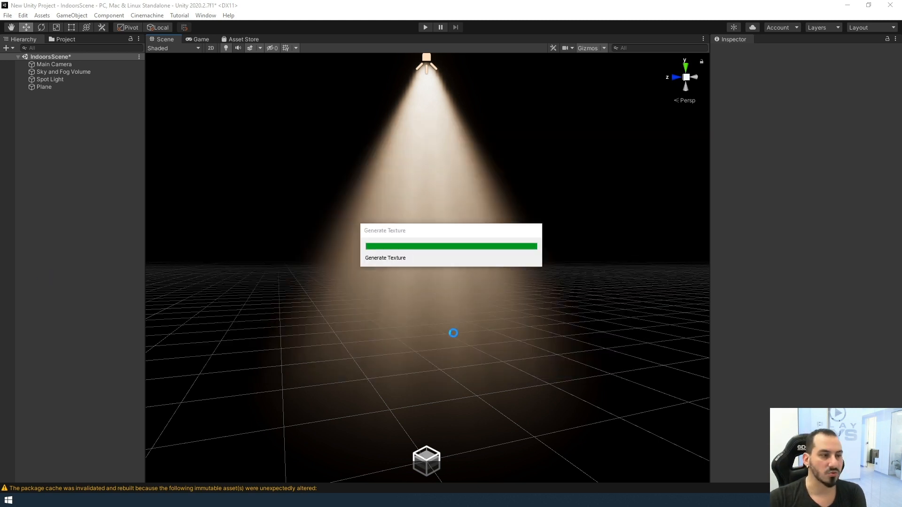
Back in Unity, set the Spot Light's outer angle to 155 and view the widened beam from several angles
right_drag(475, 303, 401, 252)
key(d)
click(444, 113)
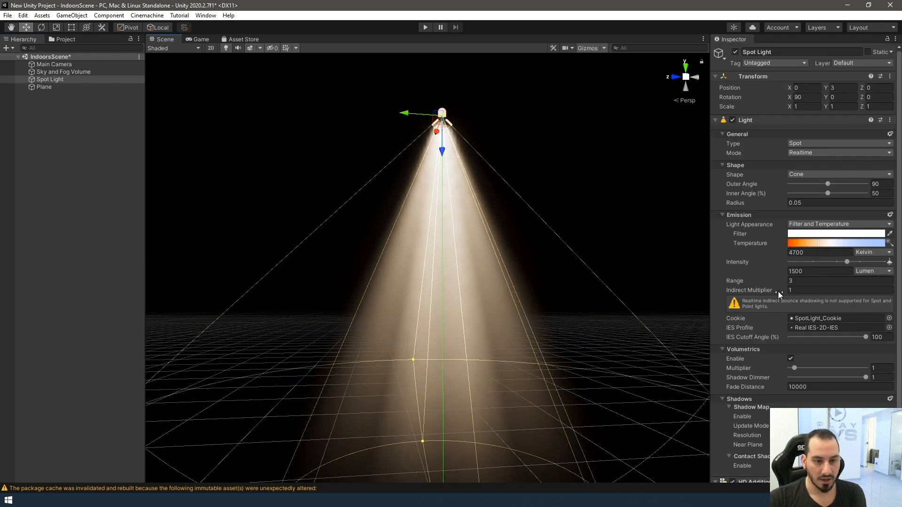
drag(829, 182, 855, 185)
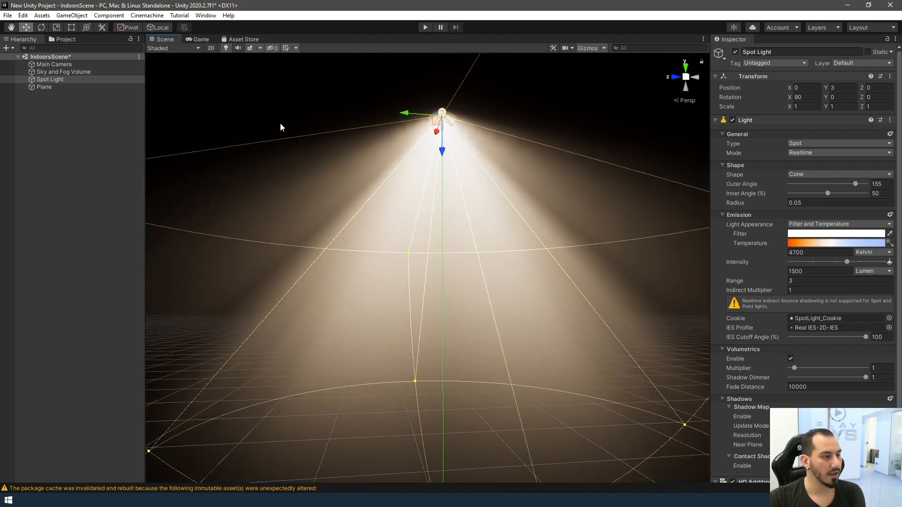
click(403, 287)
scroll(403, 287, down, 5)
right_drag(403, 285, 505, 314)
key(a)
key(d)
key(w)
Switch to Real IES and open the saved Real IES.ies file
click(281, 499)
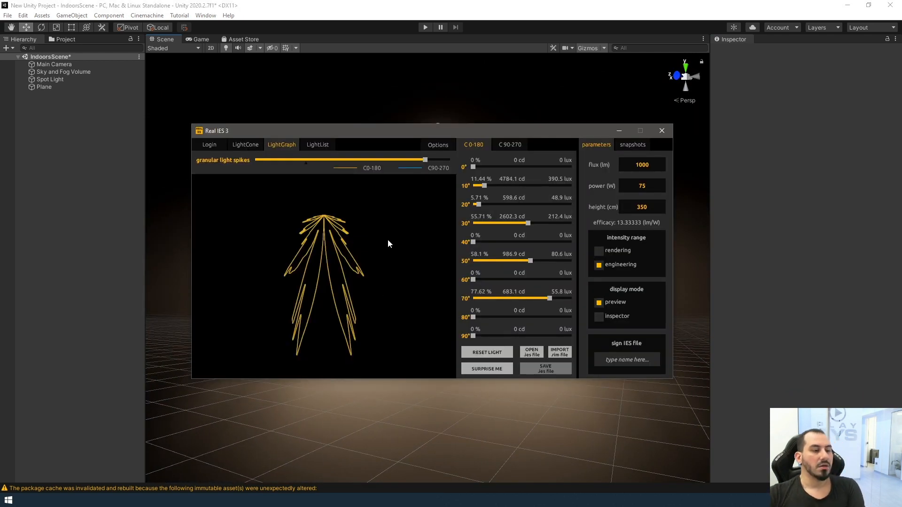
click(533, 351)
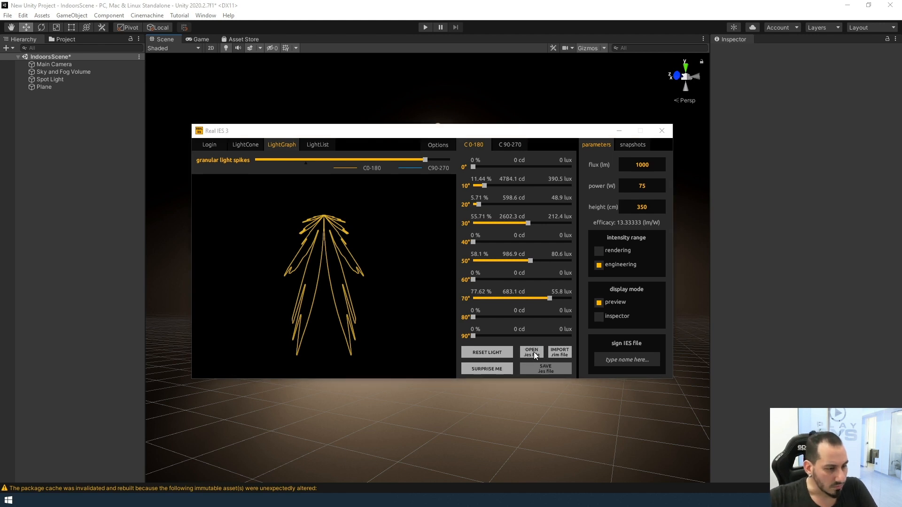
click(305, 286)
double_click(305, 288)
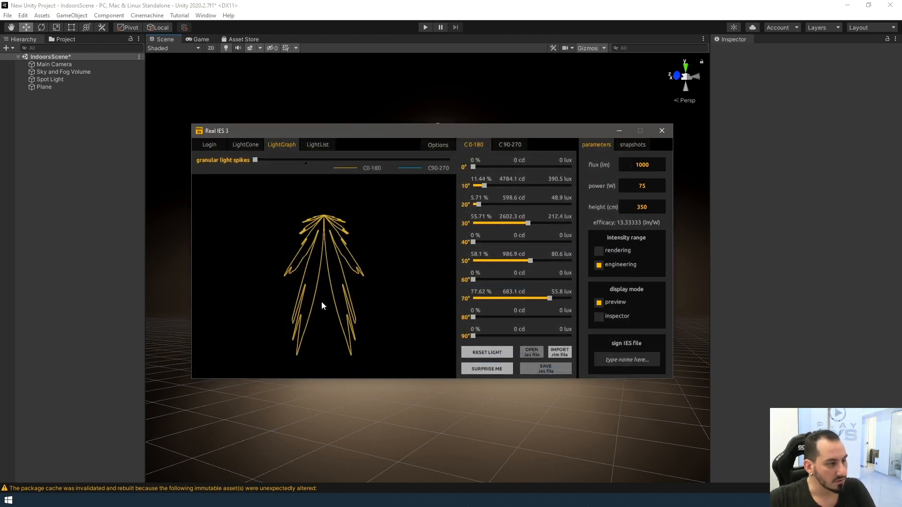
Show the candela list, set the 10° intensity of C 0-180 to 3000 cd, and compare the cone and graph views
click(314, 145)
click(282, 146)
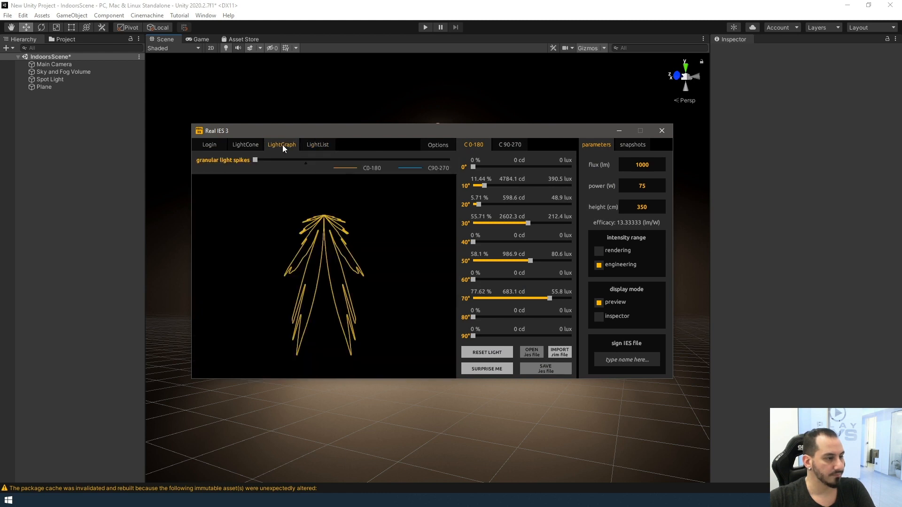
click(319, 147)
drag(385, 133, 395, 129)
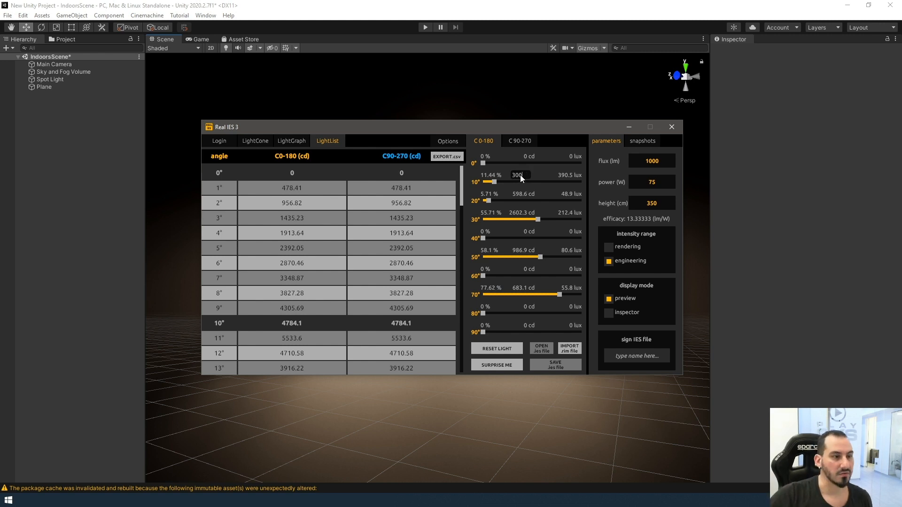
text(0)
key(Return)
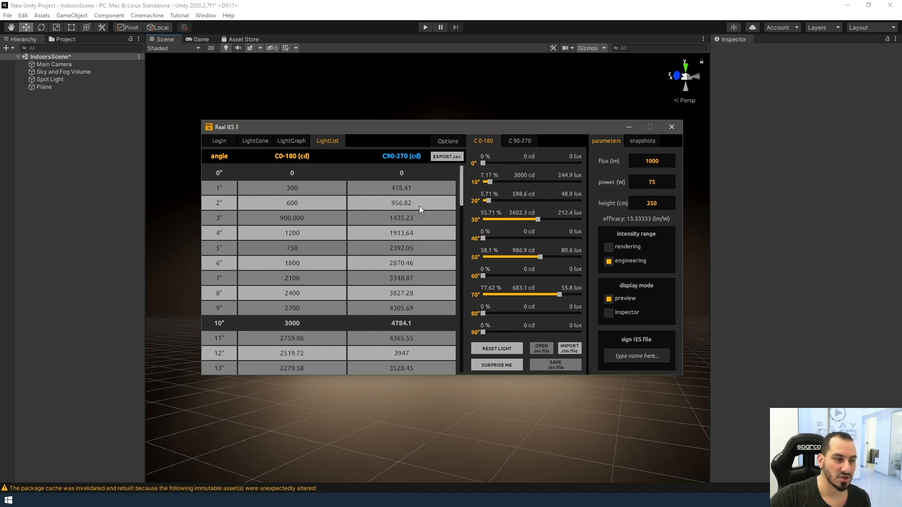
click(255, 141)
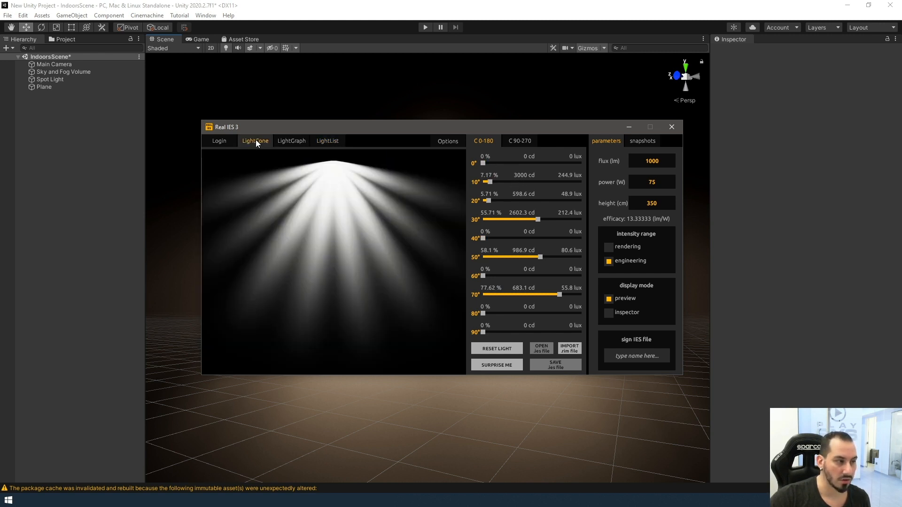
click(290, 141)
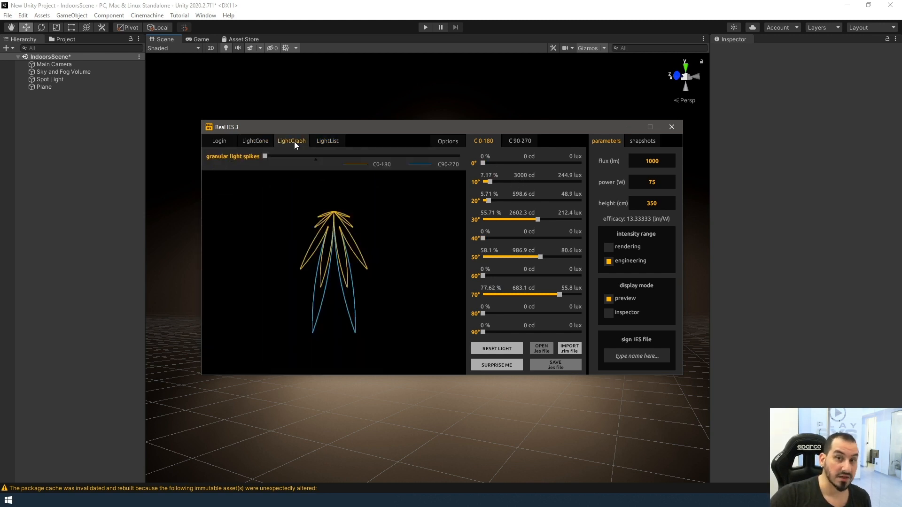